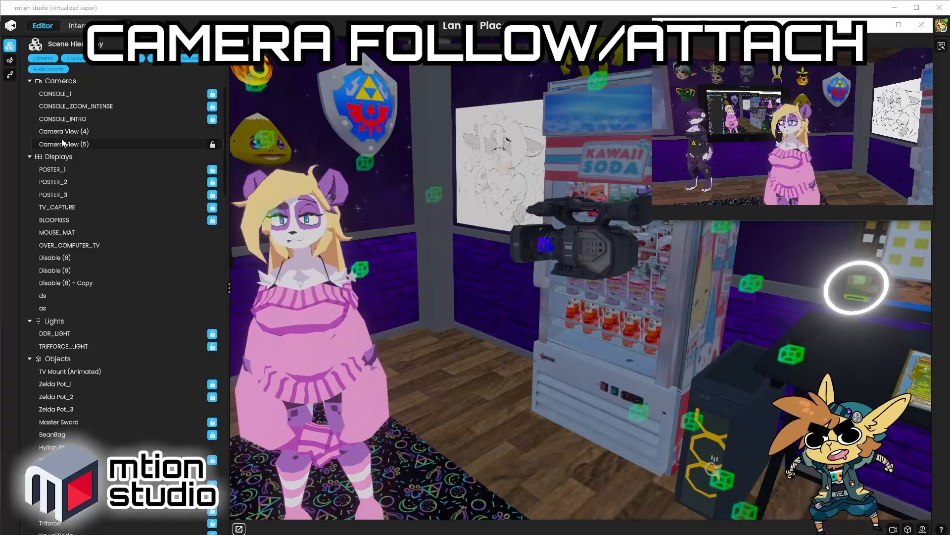
- Select Camera View (5) and look over the interaction actions that the camera offers
left_click(65, 144)
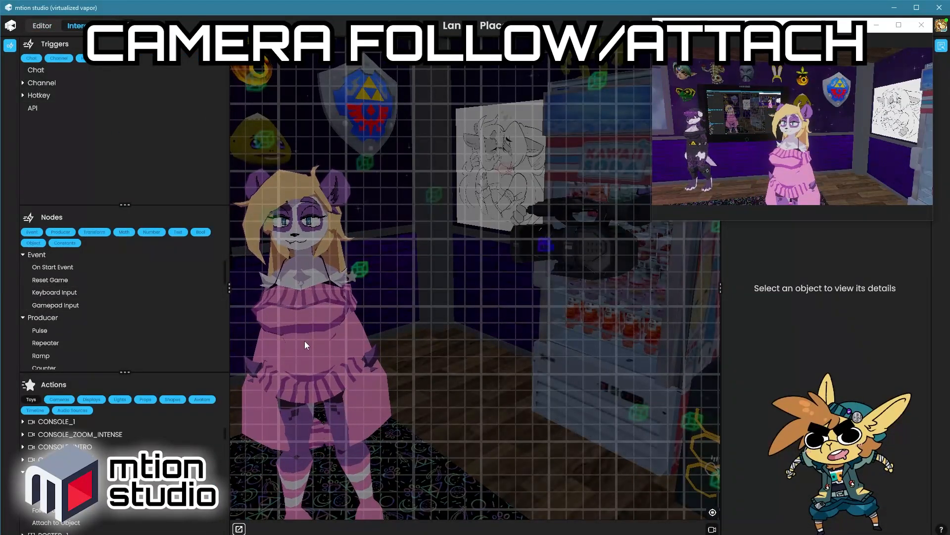
right_click(545, 247)
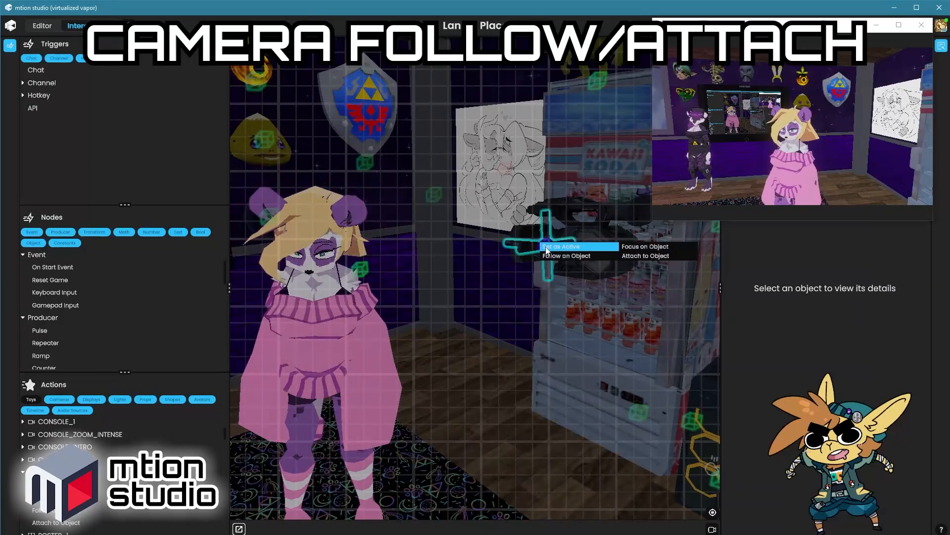
left_click(432, 304)
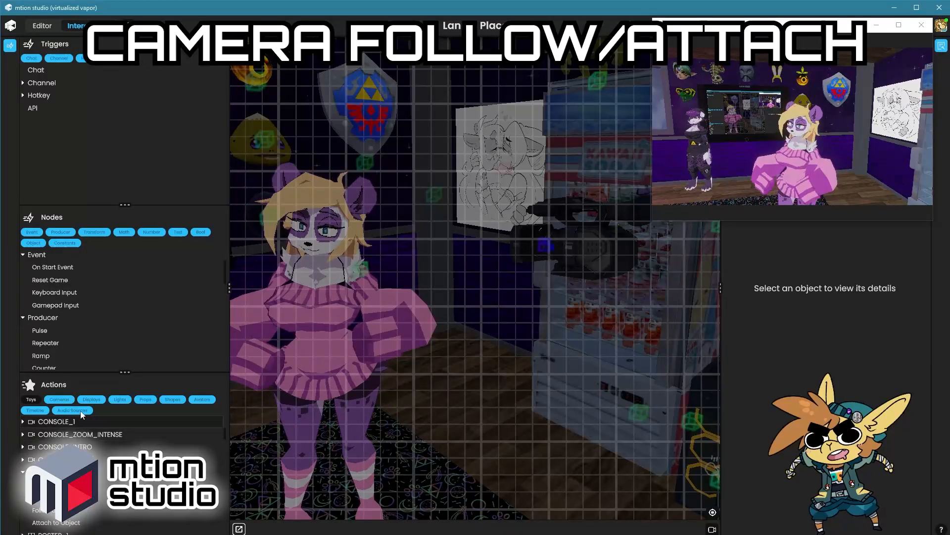
- Filter the actions list to Cameras and Avatars only, turning off Displays, Lights, Props, Shapes, Timeline and Audio Sources
left_click(91, 399)
left_click(121, 399)
left_click(143, 399)
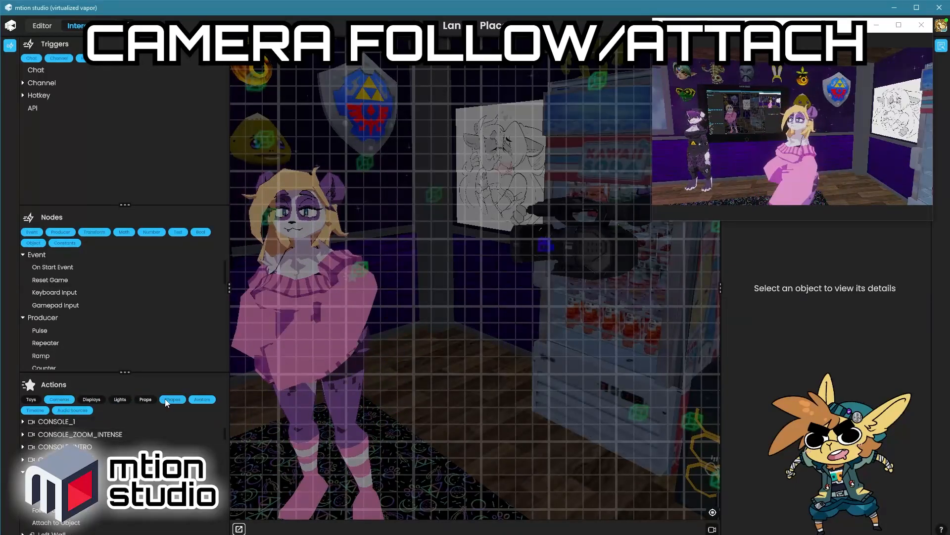
left_click(168, 399)
left_click(39, 410)
left_click(72, 410)
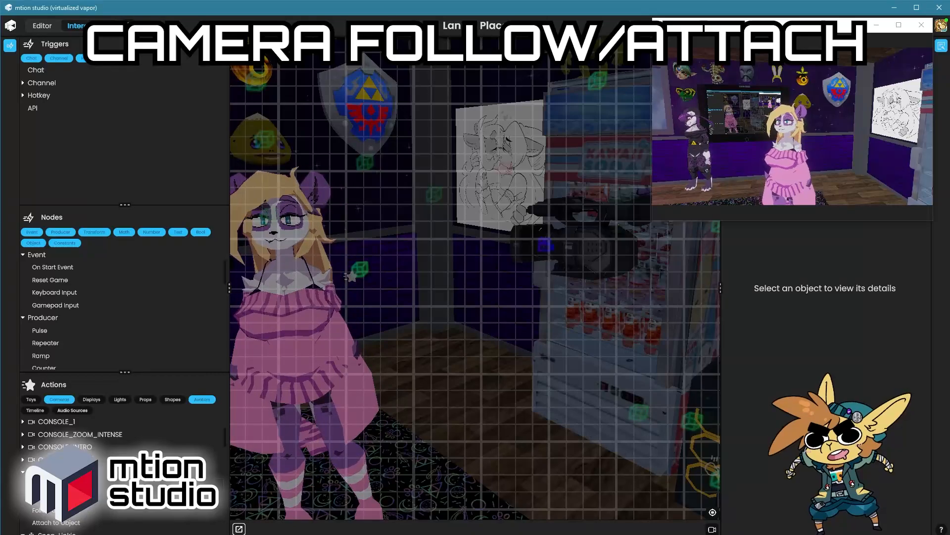
scroll(124, 470, "down", 10)
scroll(124, 470, "up", 10)
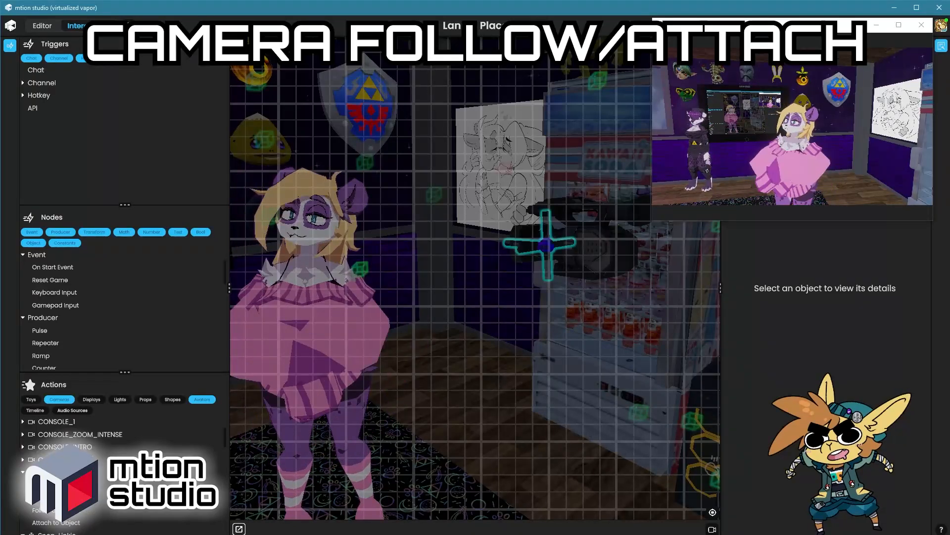
- Add Focus on Object, Follow an Object and Attach to Object nodes for Camera View (5) to the interaction graph
left_click_drag(56, 497, 308, 317)
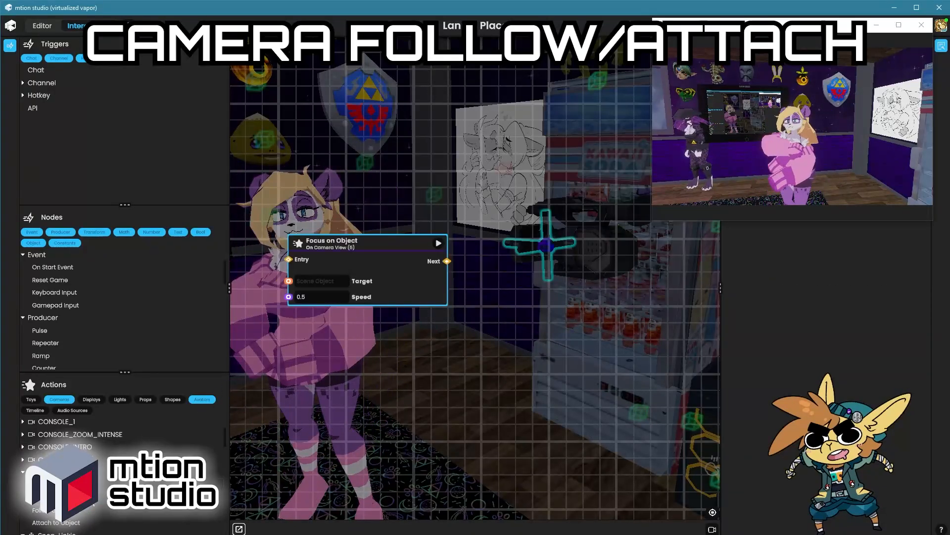
left_click_drag(56, 510, 321, 327)
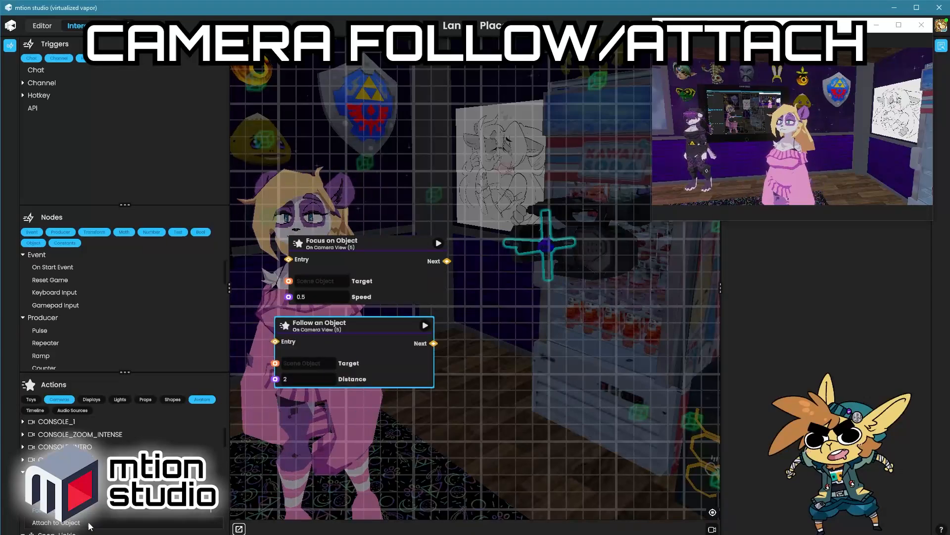
left_click_drag(380, 441, 377, 436)
middle_click_drag(534, 365, 578, 335)
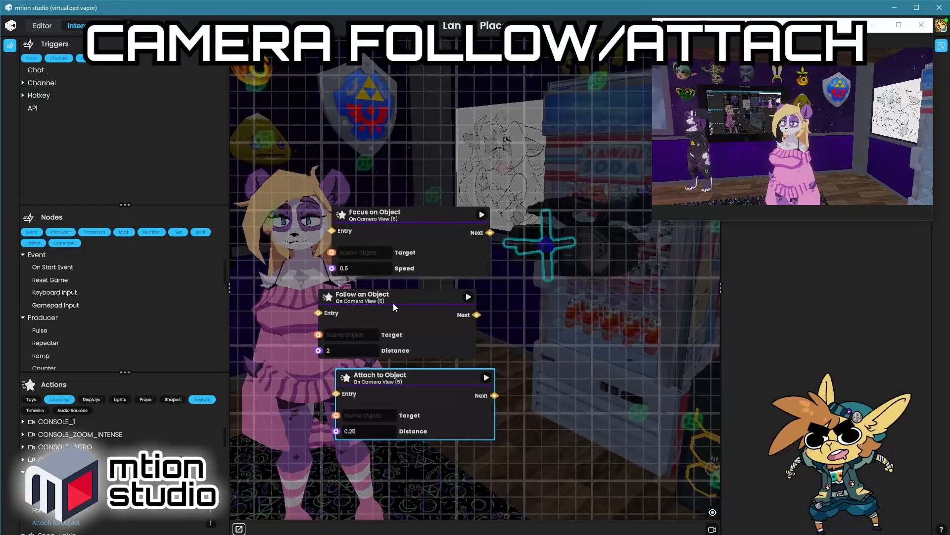
- Arrange the three Camera View (5) nodes in a spaced vertical column, with Attach to Object lowest
left_click_drag(406, 301, 430, 302)
left_click_drag(411, 215, 429, 206)
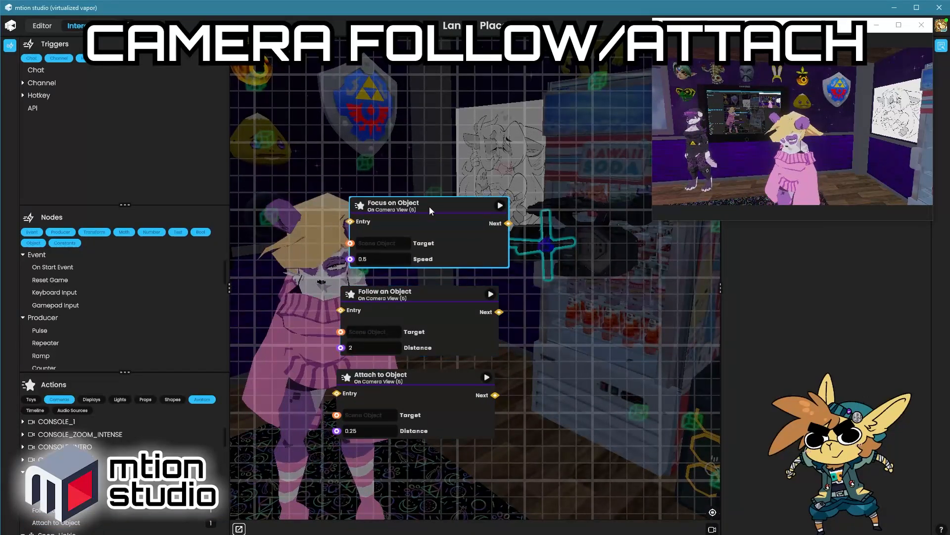
left_click(295, 226)
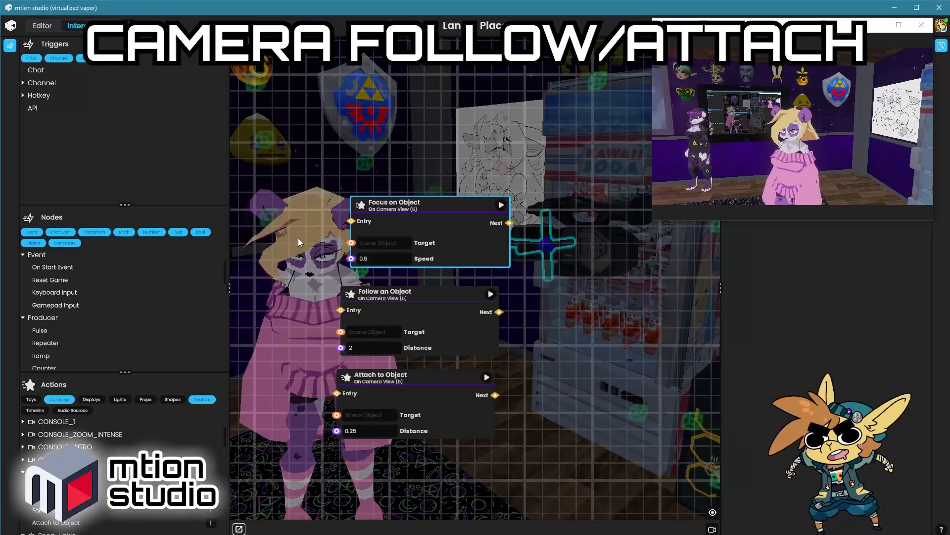
left_click_drag(403, 213, 398, 212)
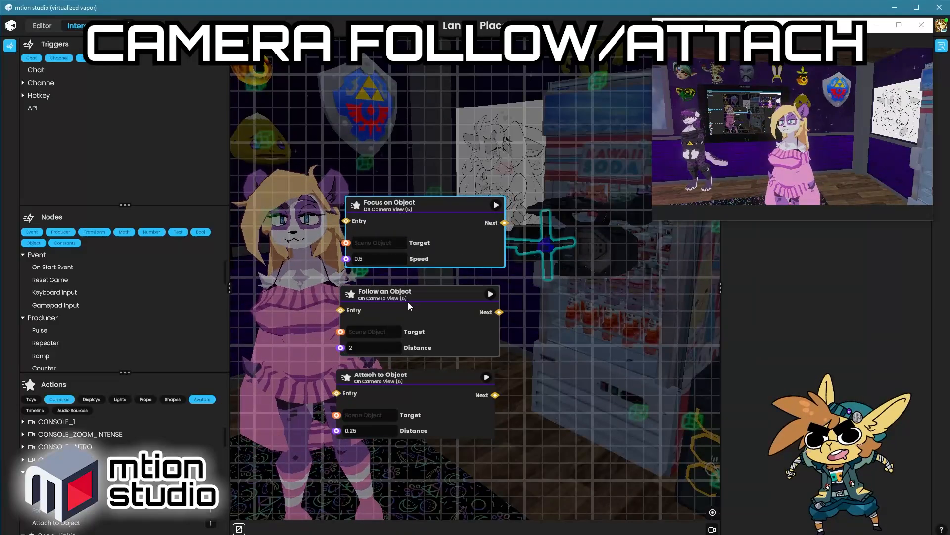
left_click_drag(408, 301, 405, 301)
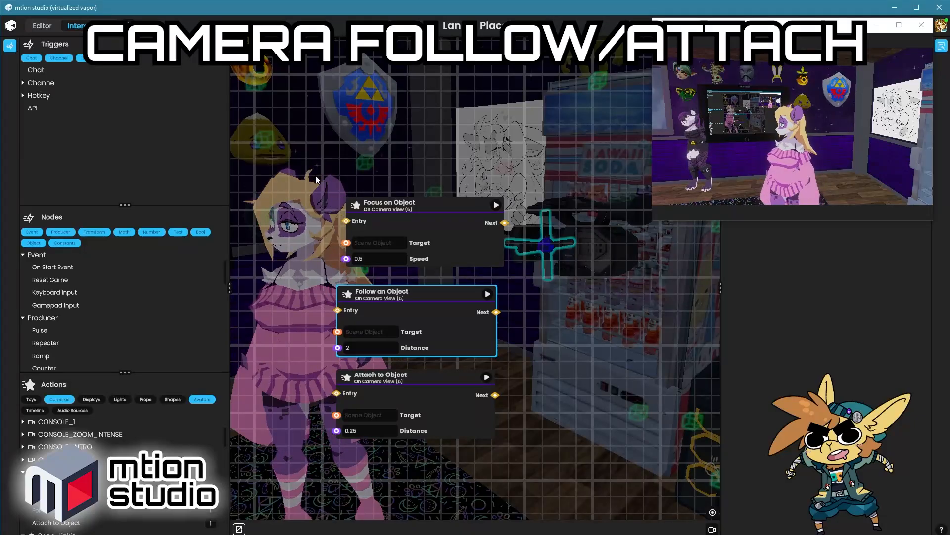
left_click(447, 298)
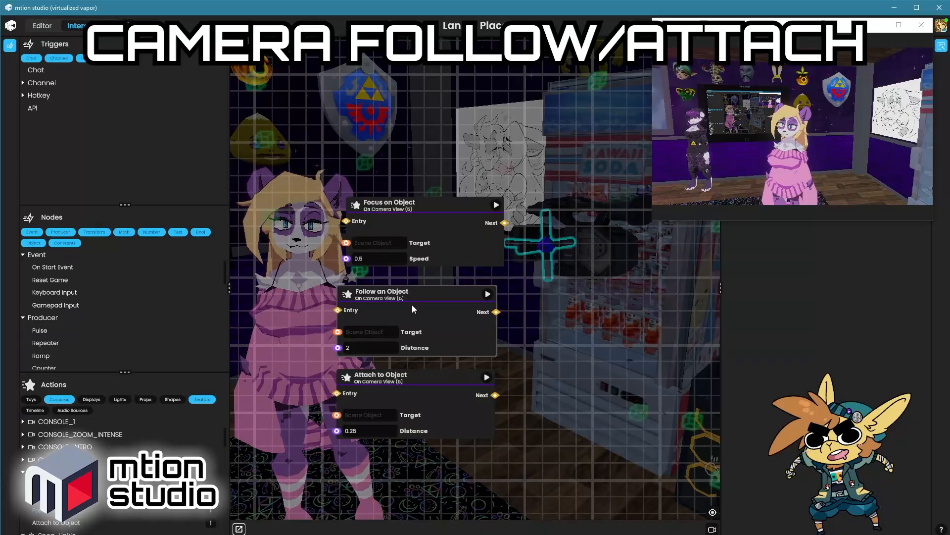
left_click(390, 381)
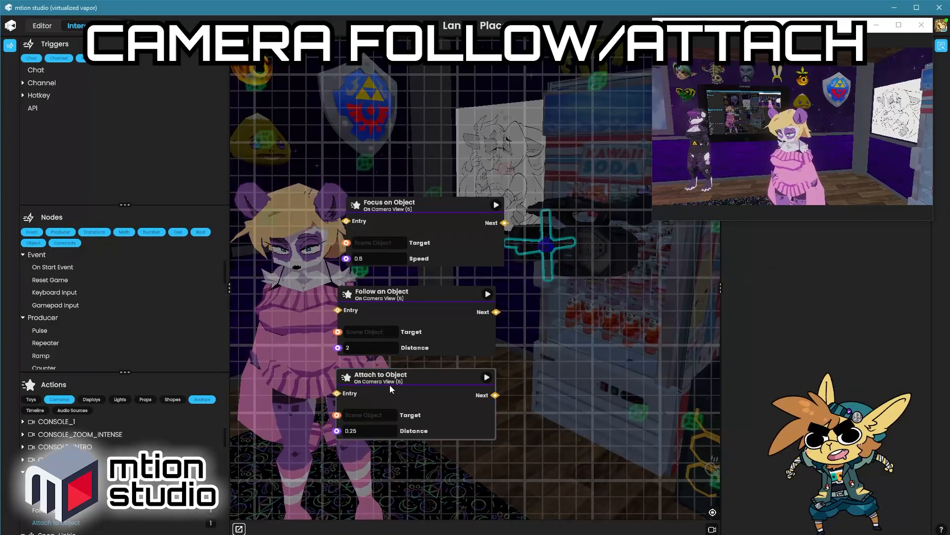
left_click_drag(390, 381, 381, 408)
middle_click_drag(348, 380, 369, 377)
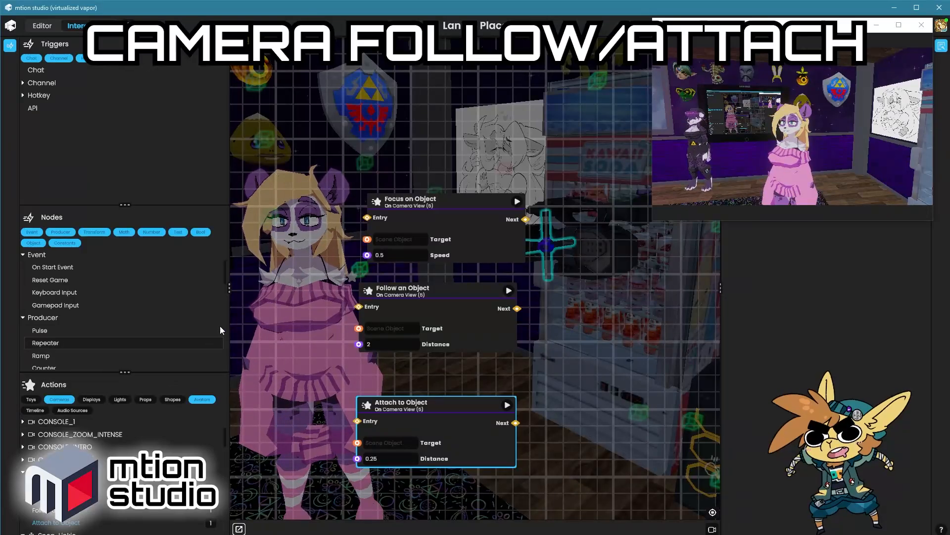
- Look over the actions available for the panda avatar, including its body part references
right_click(286, 282)
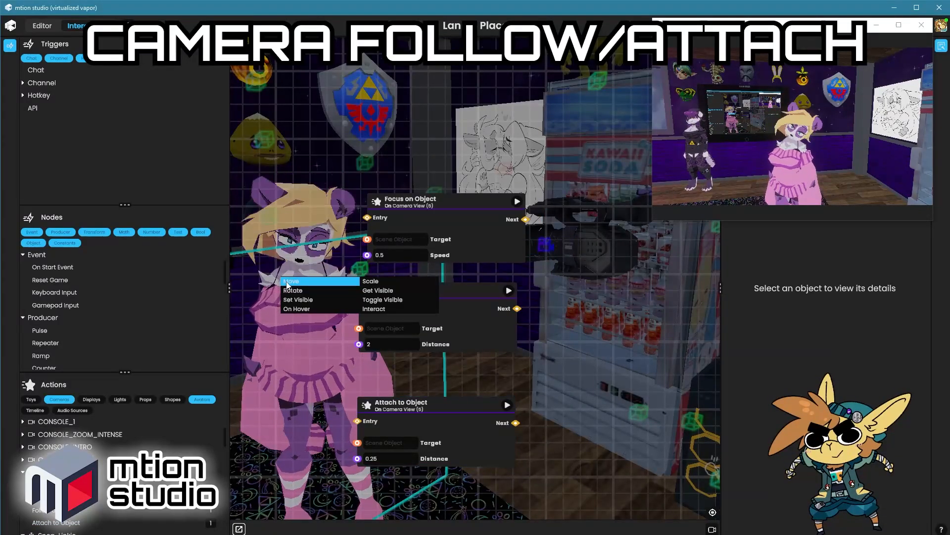
right_click(315, 342)
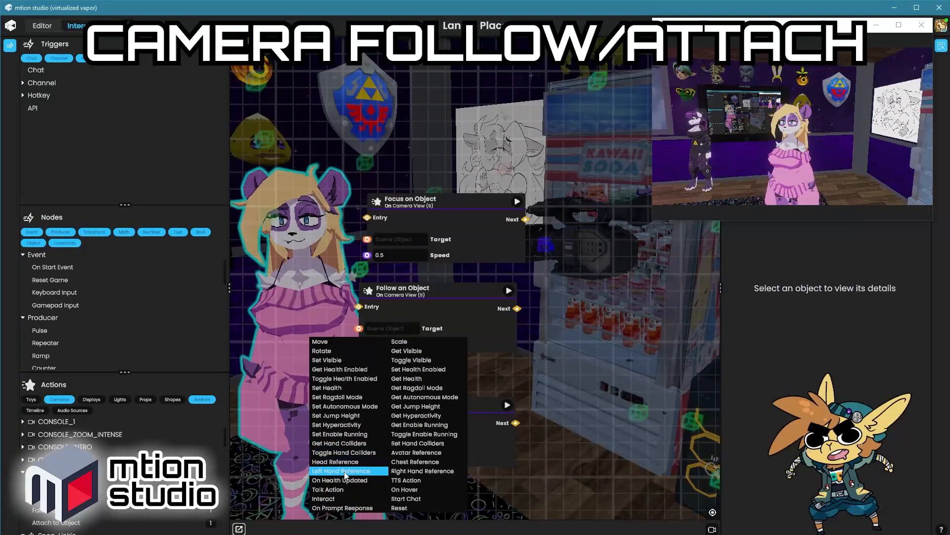
left_click(402, 471)
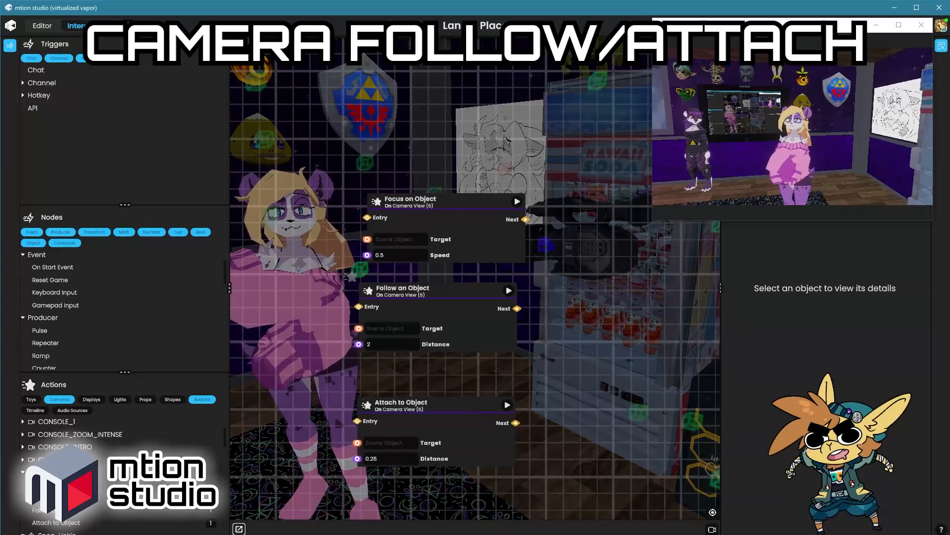
- Add an Avatar Reference node for bloop2.5, connect it to the Target of Focus on Object, and run that camera action
scroll(124, 470, "up", 6)
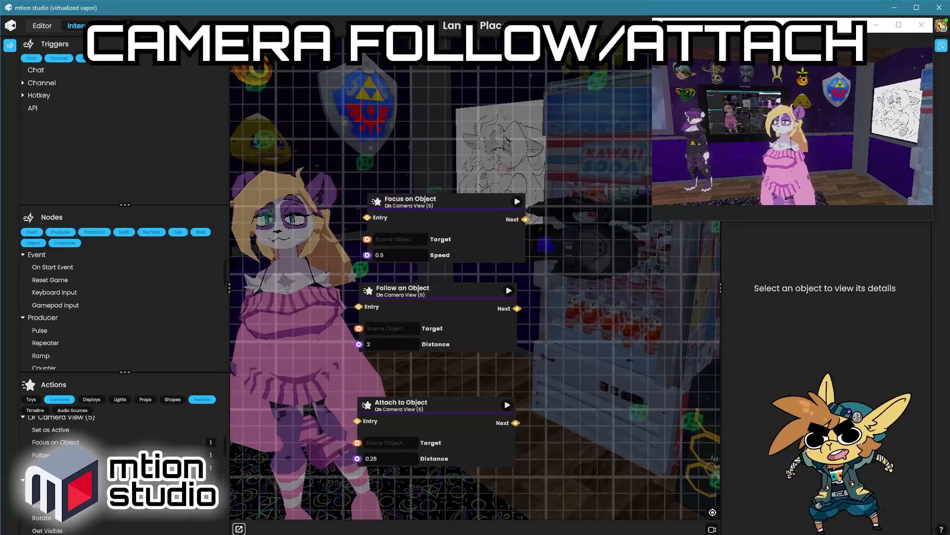
scroll(124, 470, "up", 4)
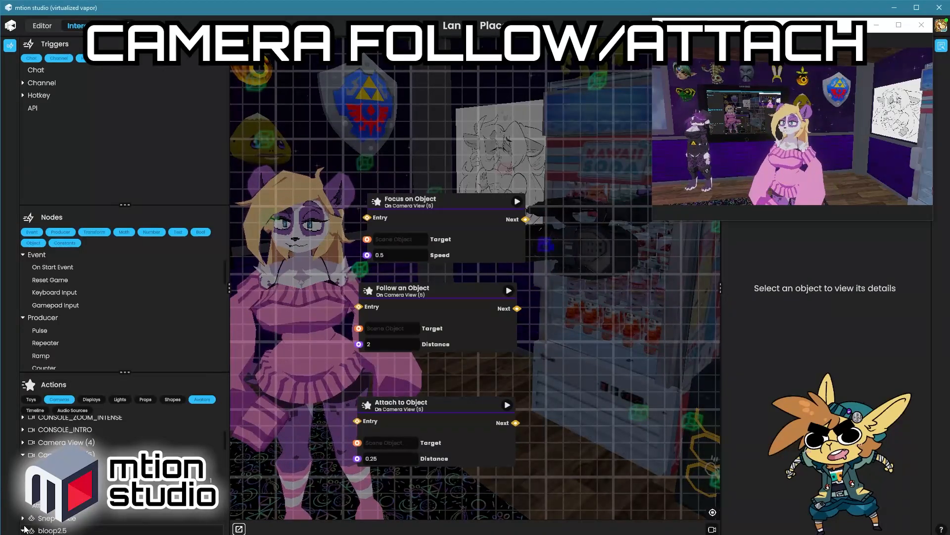
scroll(124, 470, "down", 8)
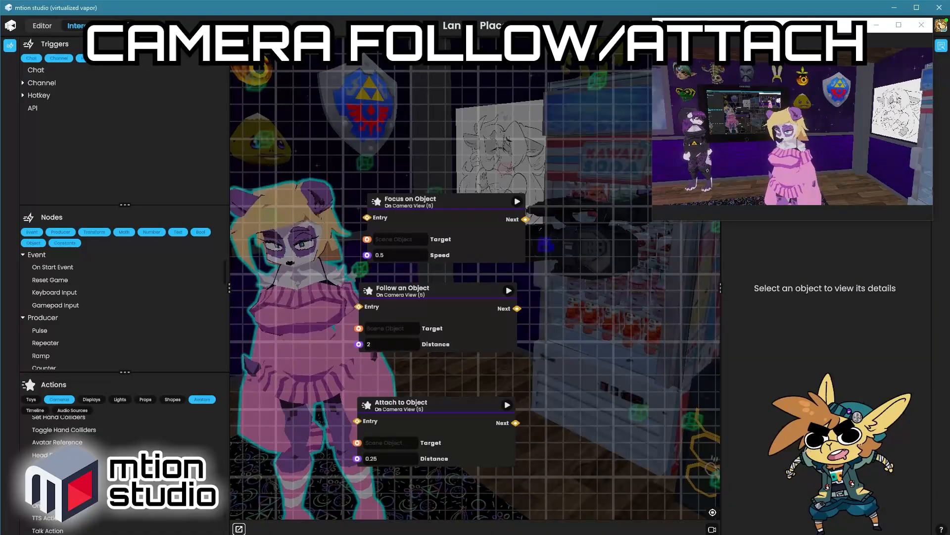
scroll(54, 446, "down", 3)
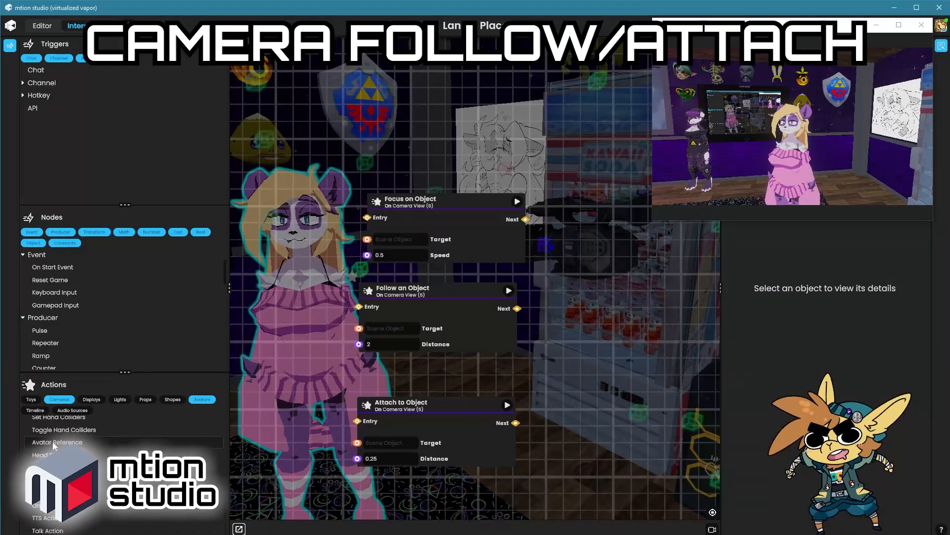
left_click(54, 442)
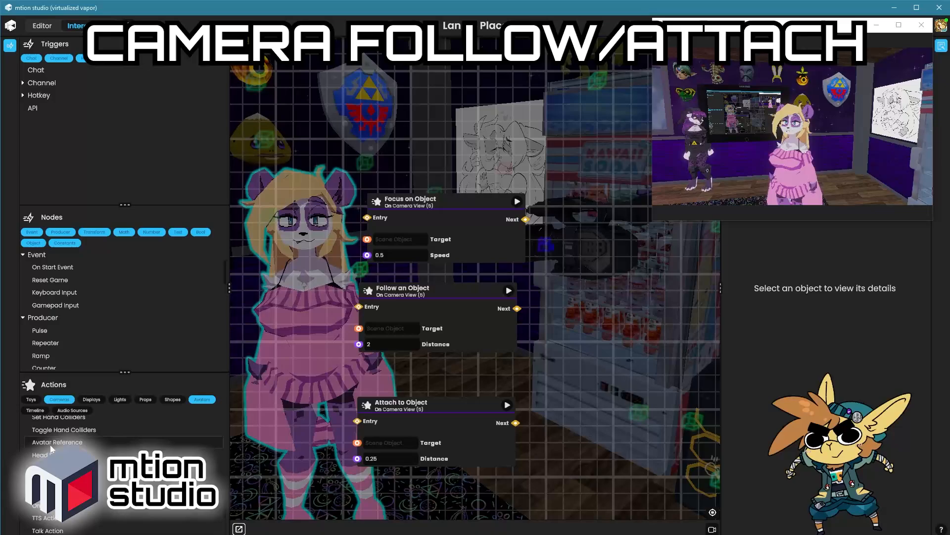
left_click(299, 238)
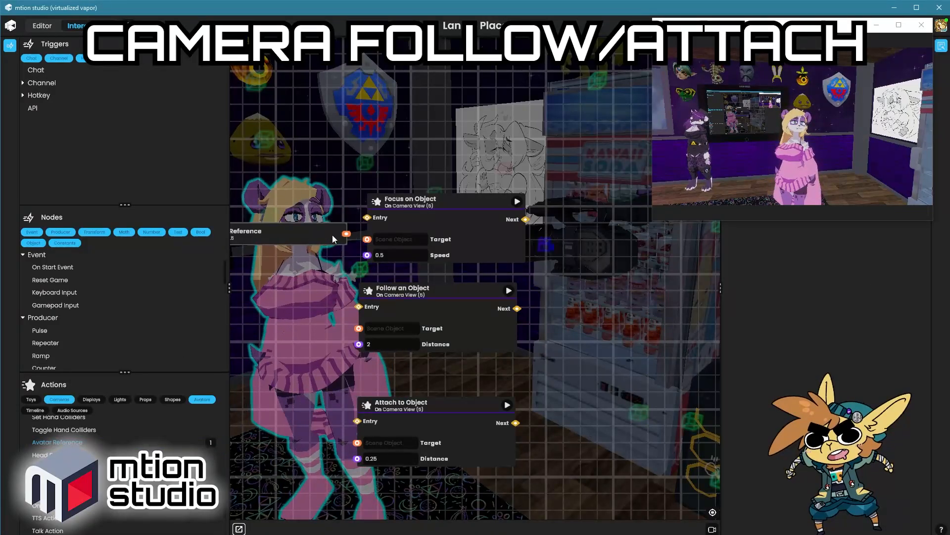
left_click_drag(347, 234, 367, 239)
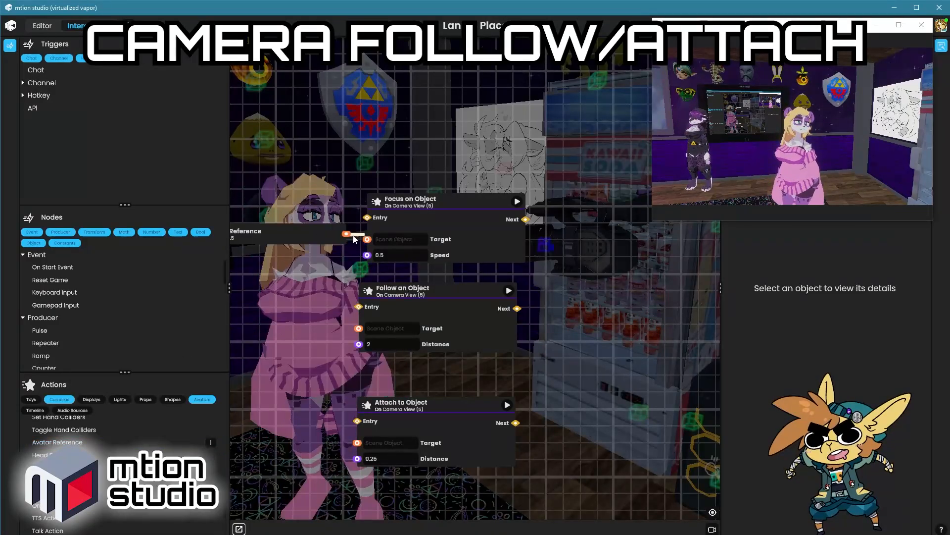
left_click(517, 201)
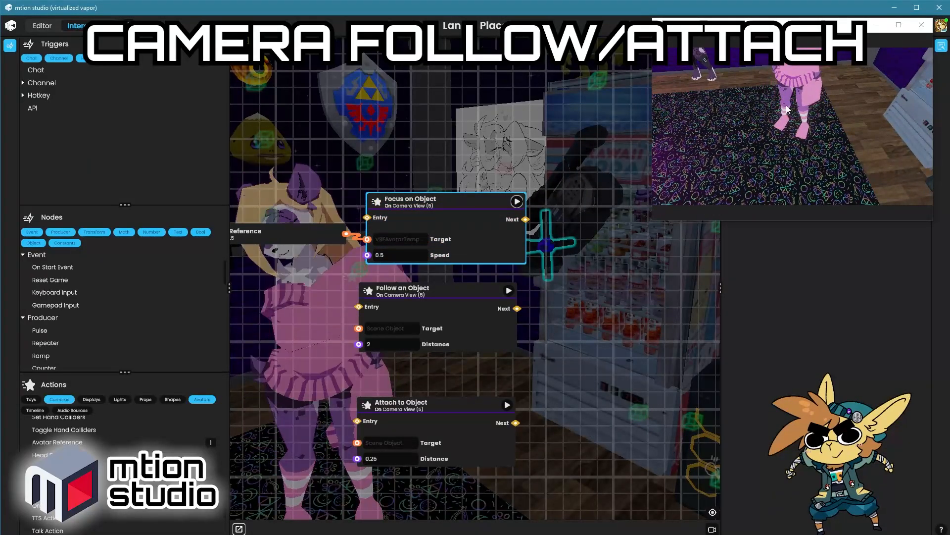
- Add a Head Reference node for bloop2.5, connect it as Focus on Object's Target instead of Avatar Reference, and run the action
left_click_drag(335, 236, 297, 237)
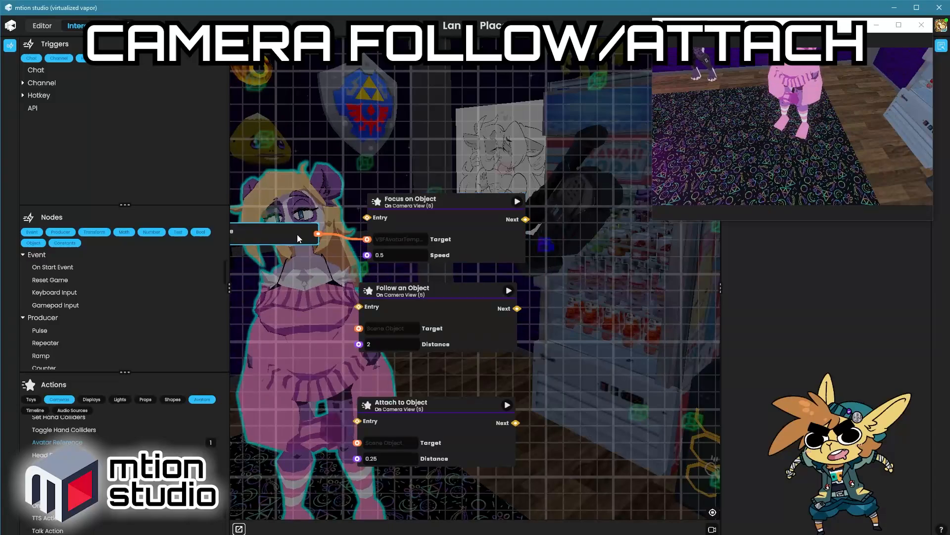
left_click_drag(278, 271, 353, 269)
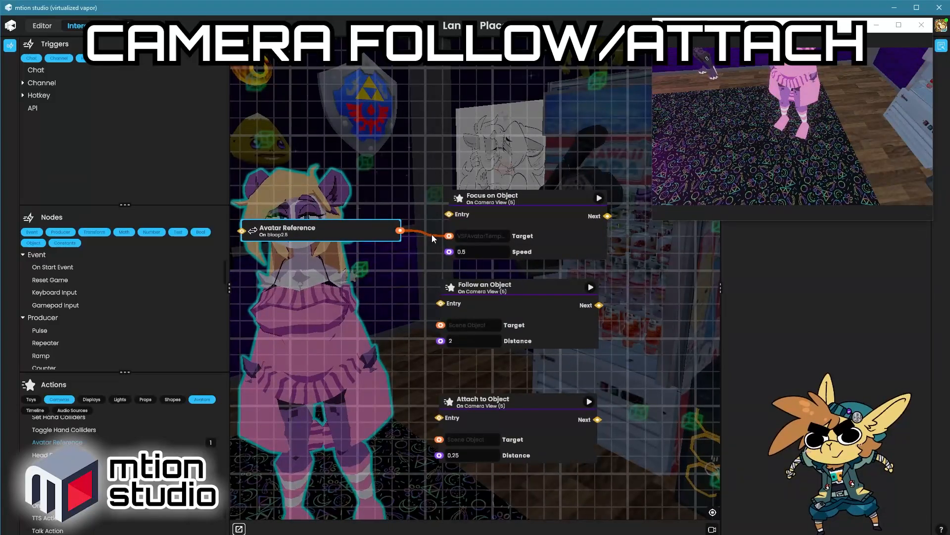
left_click_drag(57, 455, 329, 241)
left_click_drag(406, 240, 450, 237)
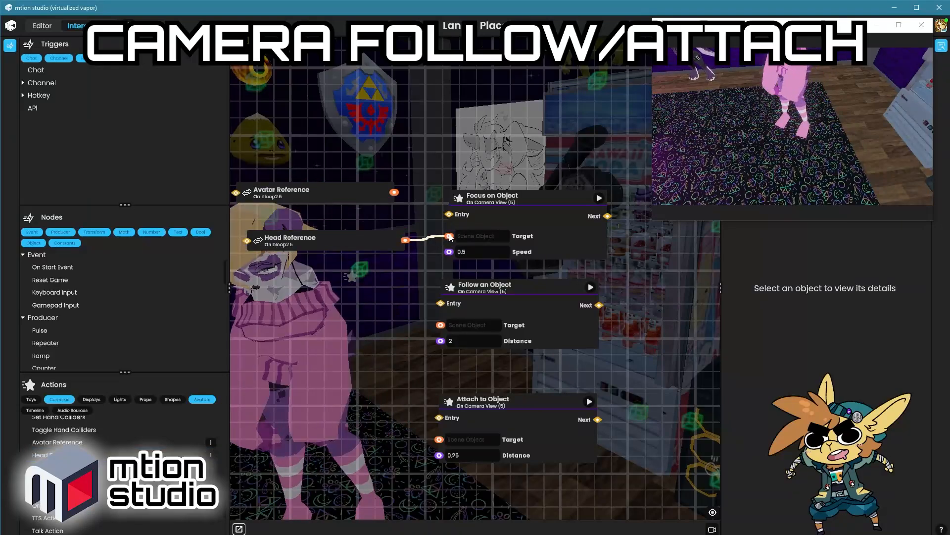
left_click(597, 199)
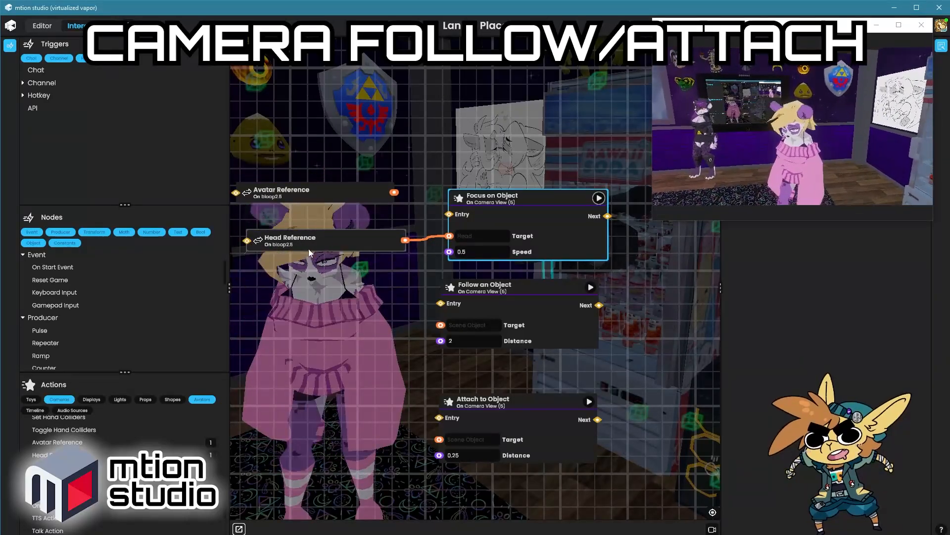
- Add a Chest Reference node below Head Reference, connect it as Focus on Object's Target in its place, and run the action
left_click_drag(307, 239, 296, 230)
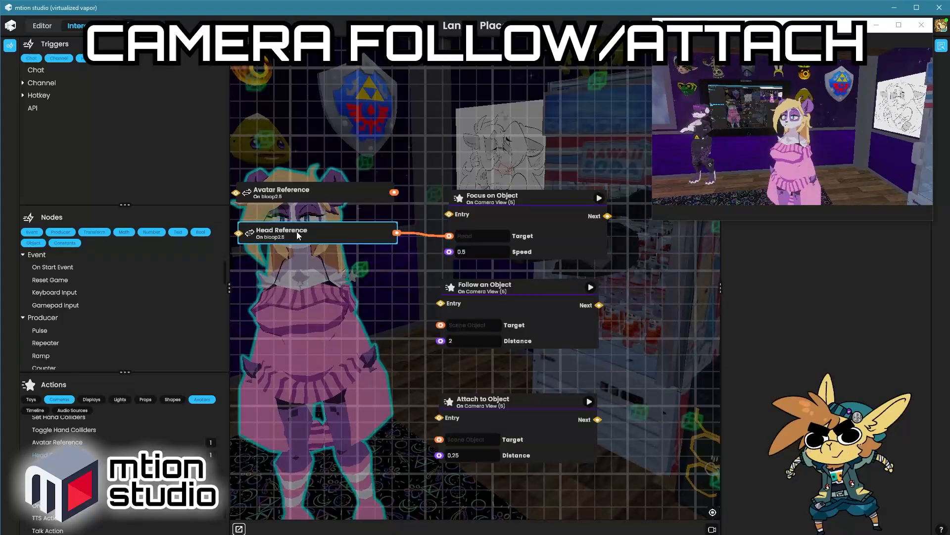
left_click_drag(296, 309, 319, 269)
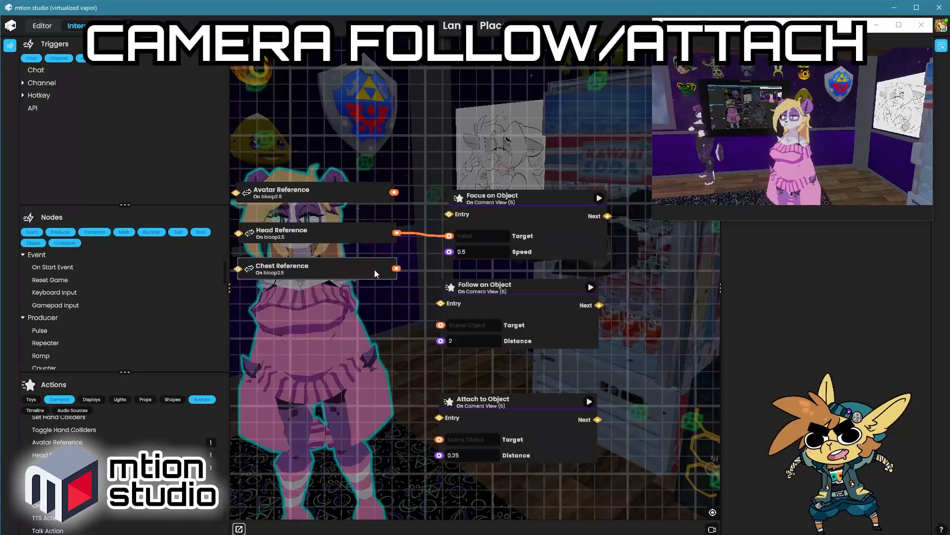
left_click_drag(396, 270, 448, 236)
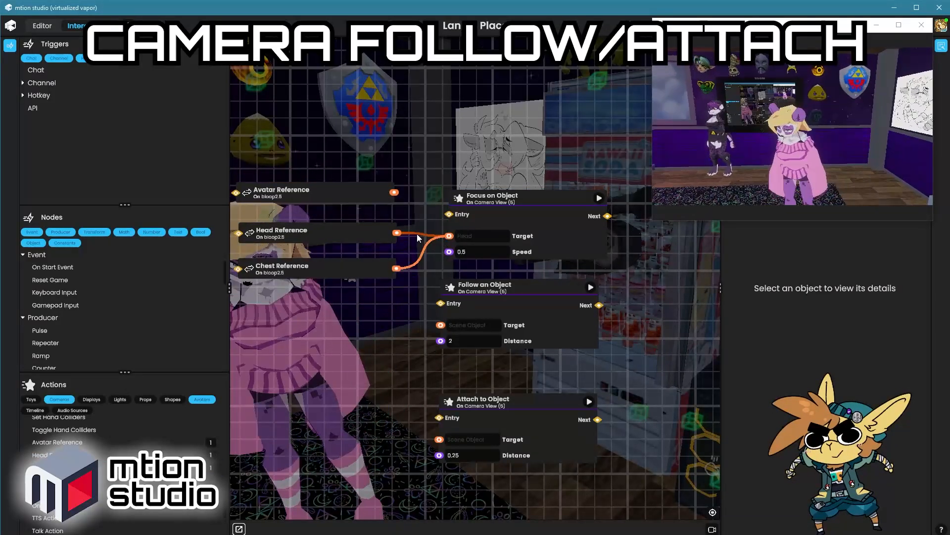
left_click(599, 198)
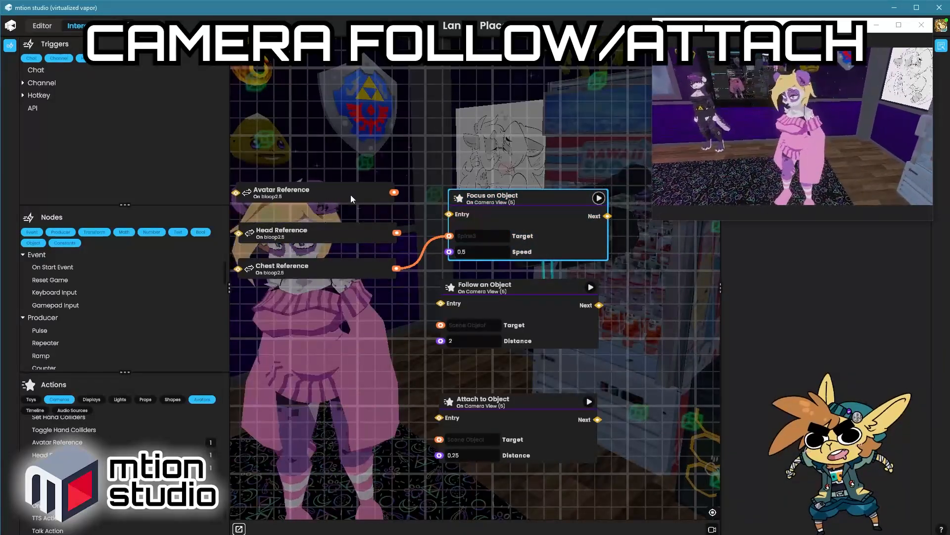
- Add a Left Hand Reference node below Chest Reference, connect it as Focus on Object's Target instead, and run the action
left_click_drag(64, 480, 335, 298)
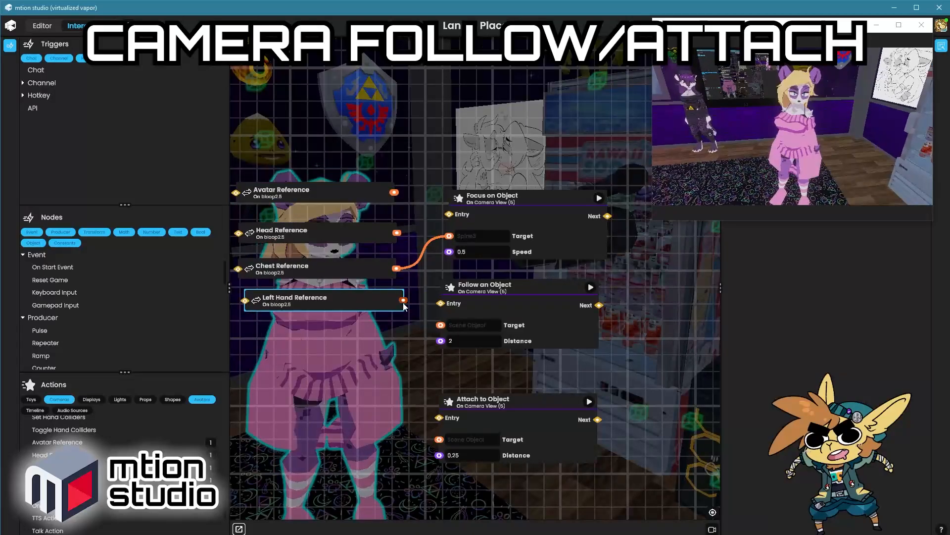
left_click_drag(403, 300, 449, 236)
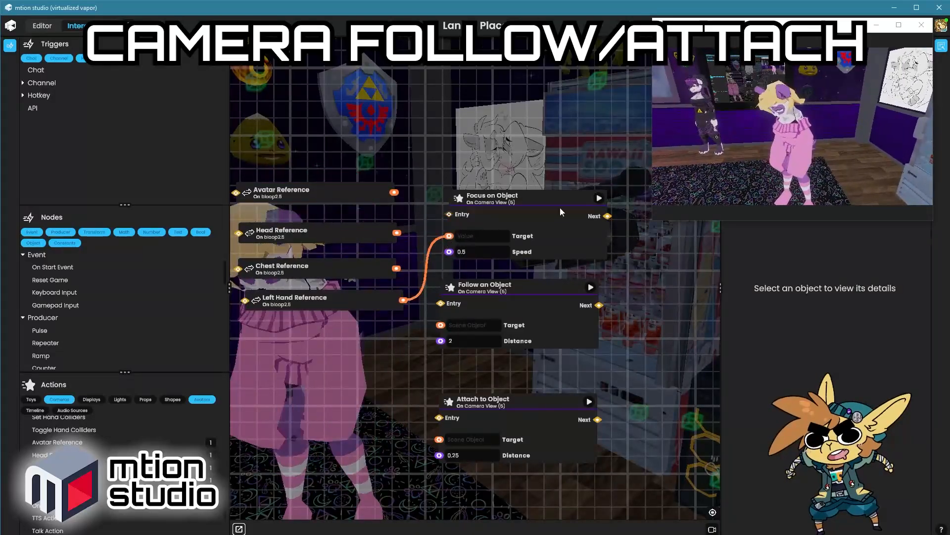
left_click(599, 198)
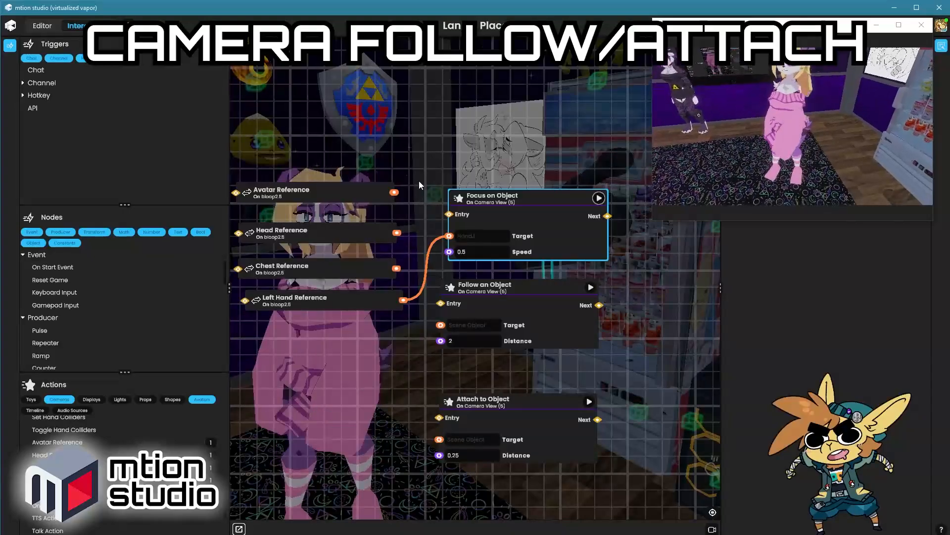
- Reconnect Left Hand Reference to Focus on Object's Target, set the Speed to 5, and run the action
left_click(423, 262)
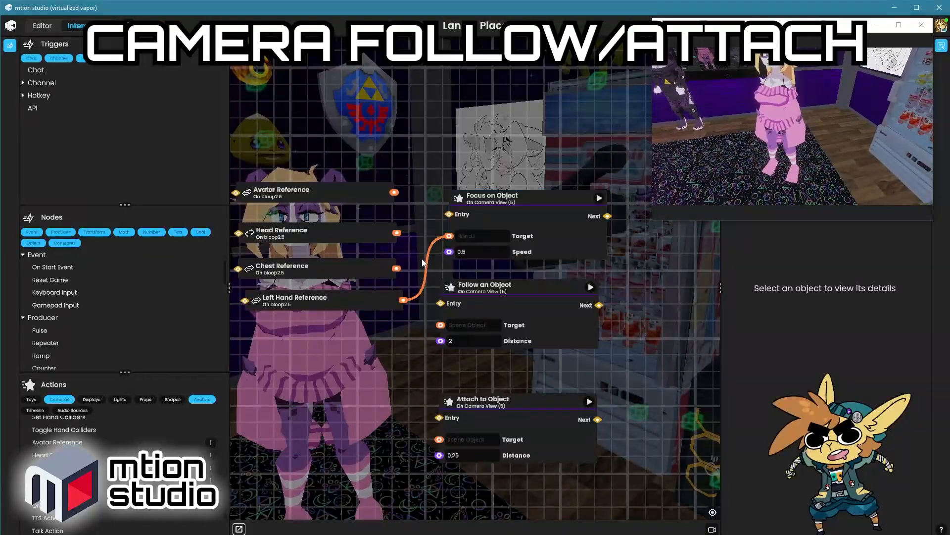
key("Delete")
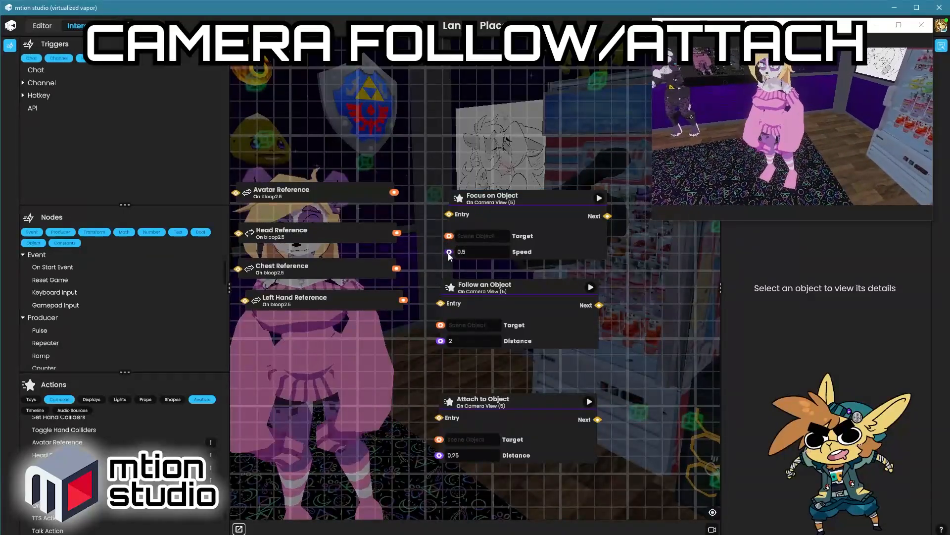
left_click_drag(407, 300, 405, 300)
left_click(466, 254)
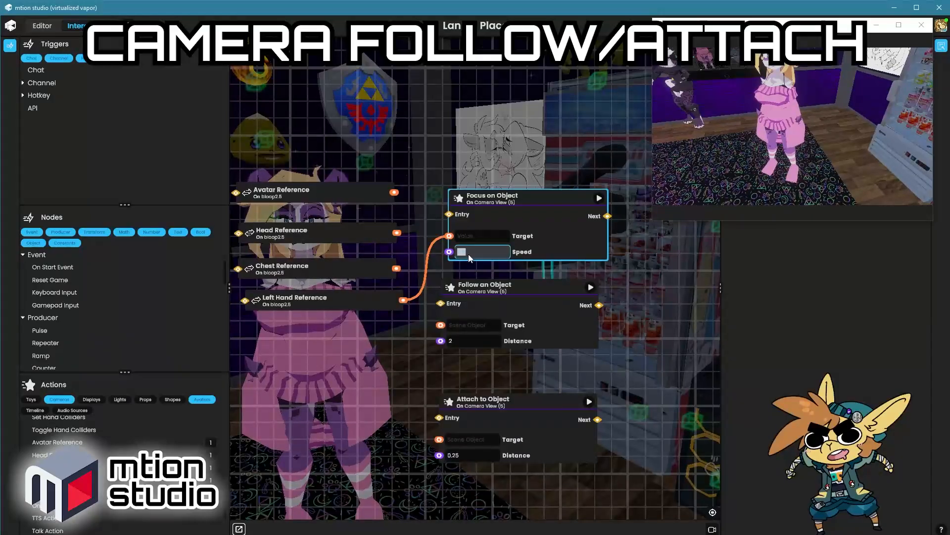
type("5")
left_click(599, 198)
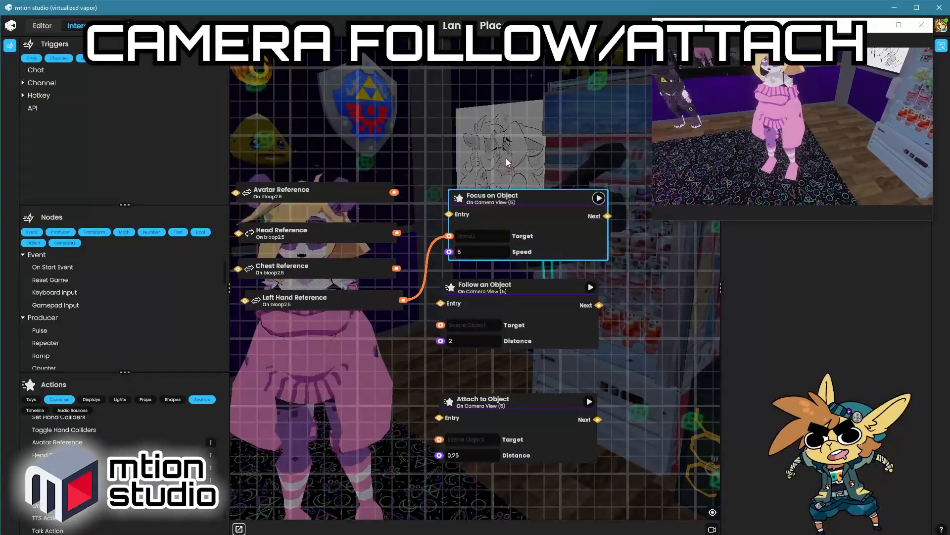
- Disconnect Left Hand Reference from Focus on Object, then shift Focus on Object up and place Follow an Object beside the reference nodes
left_click(426, 261)
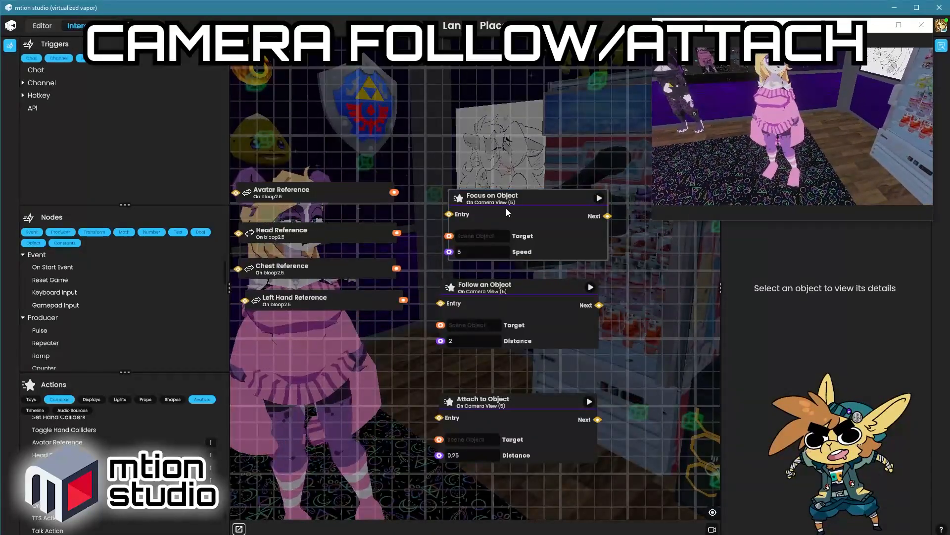
left_click_drag(503, 203, 504, 102)
left_click(489, 151)
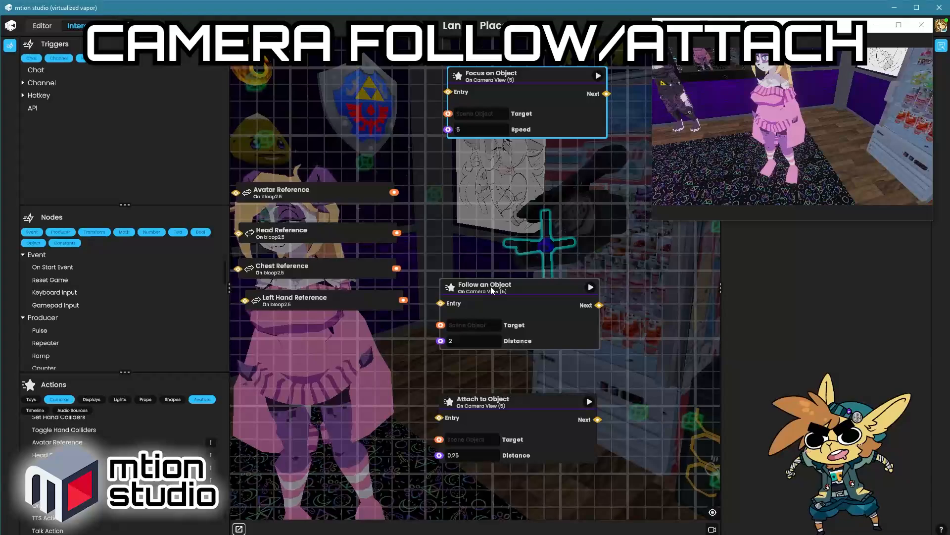
left_click_drag(492, 289, 475, 201)
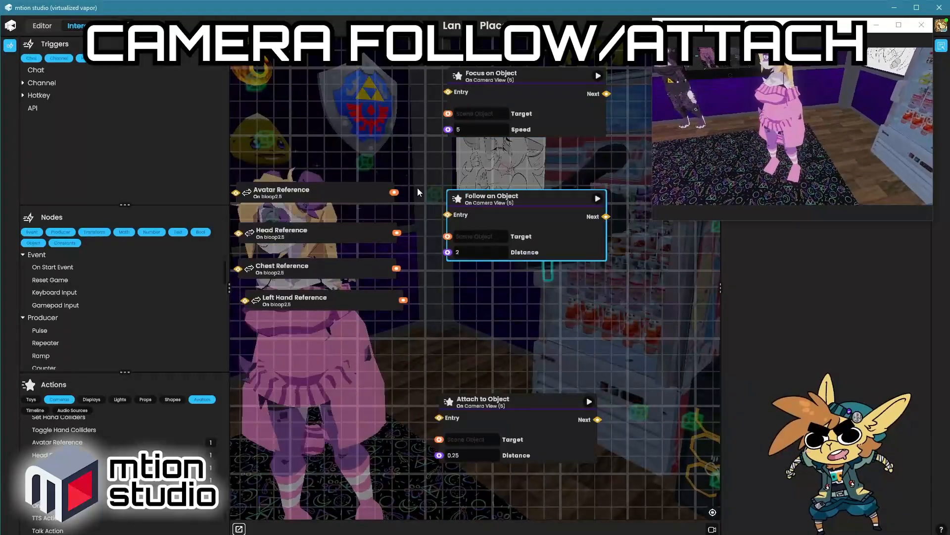
- Connect Avatar Reference to Follow an Object's Target, run the action, and run it again with Distance set to 1
left_click(597, 199)
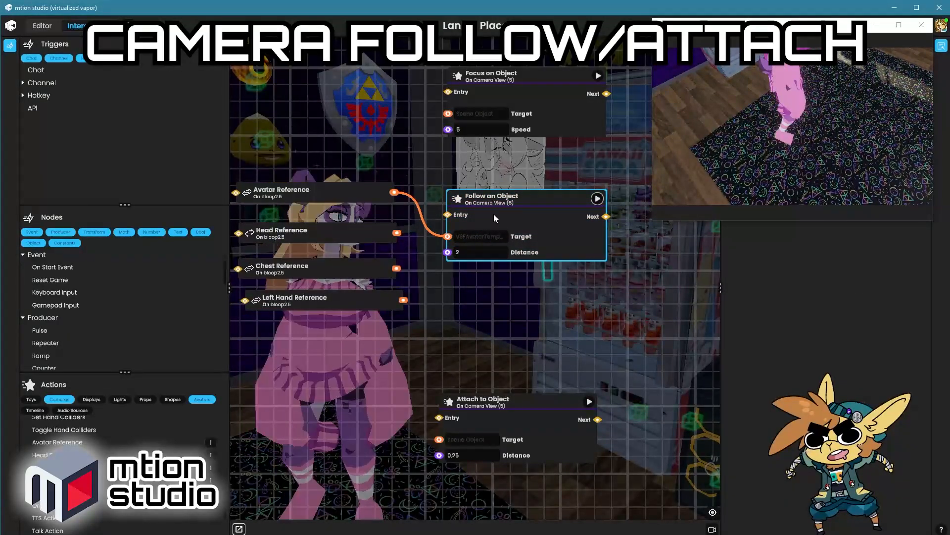
left_click(474, 254)
type("1")
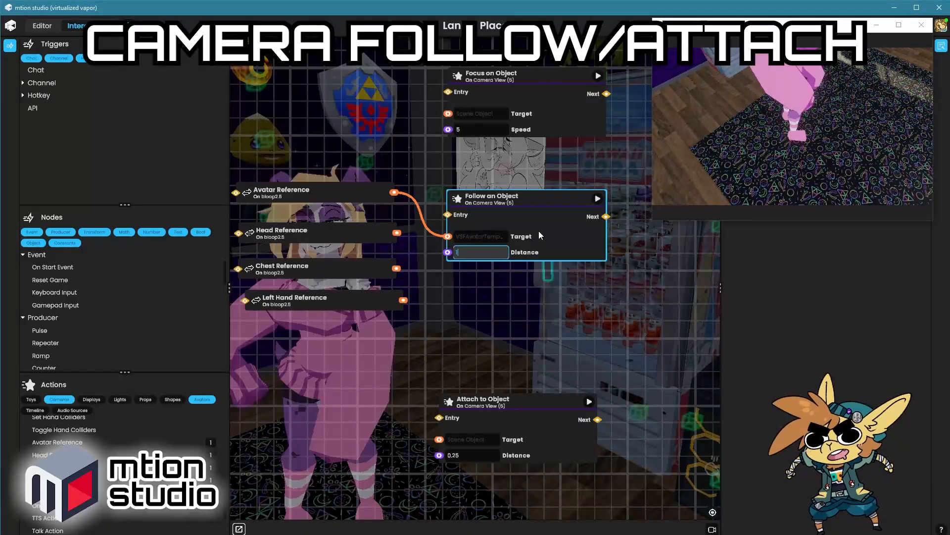
left_click(597, 198)
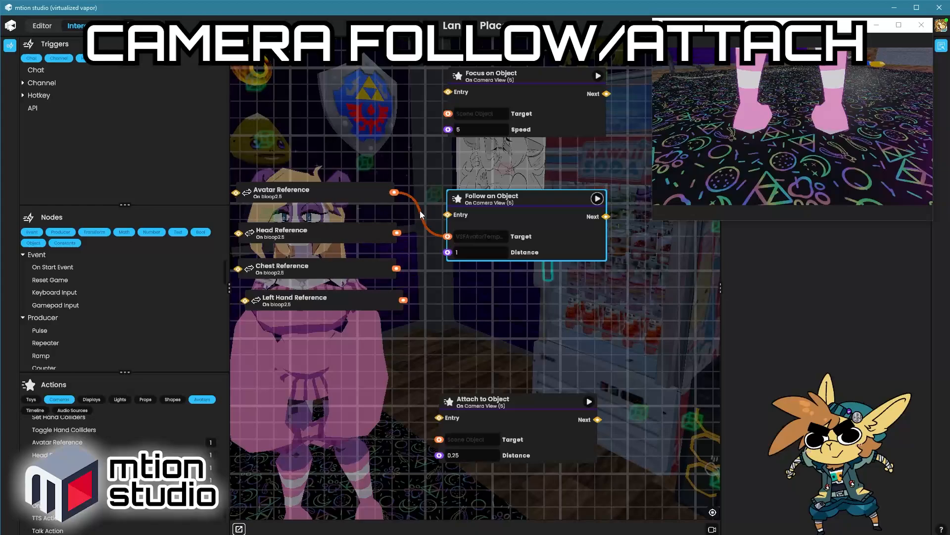
- Replace Avatar Reference with Head Reference as Follow an Object's Target, run it, and rerun it with Distance set to 2
left_click_drag(420, 209, 448, 237)
left_click(598, 199)
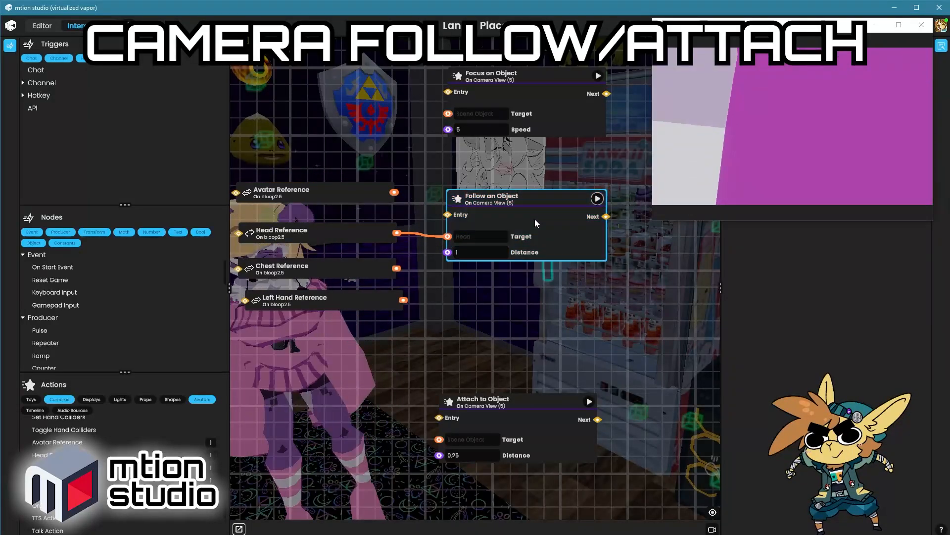
left_click(475, 252)
type("2")
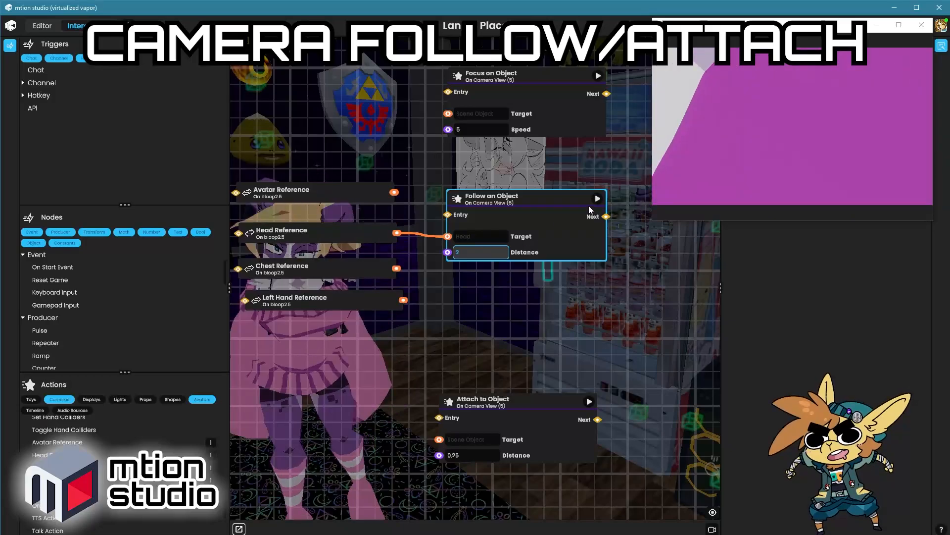
left_click(598, 199)
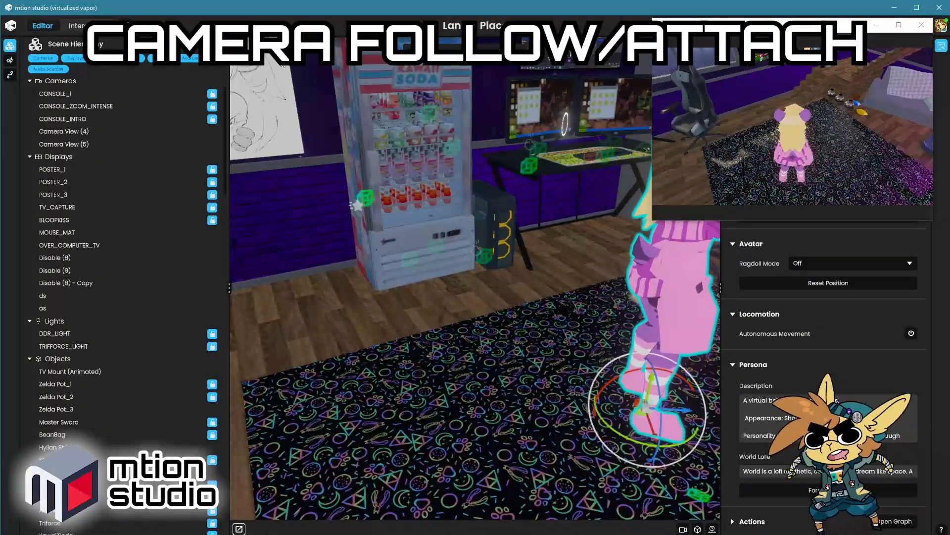
- Return to the interaction graph, connect Chest Reference as Follow an Object's Target in place of Head Reference, and run the action
left_click(91, 27)
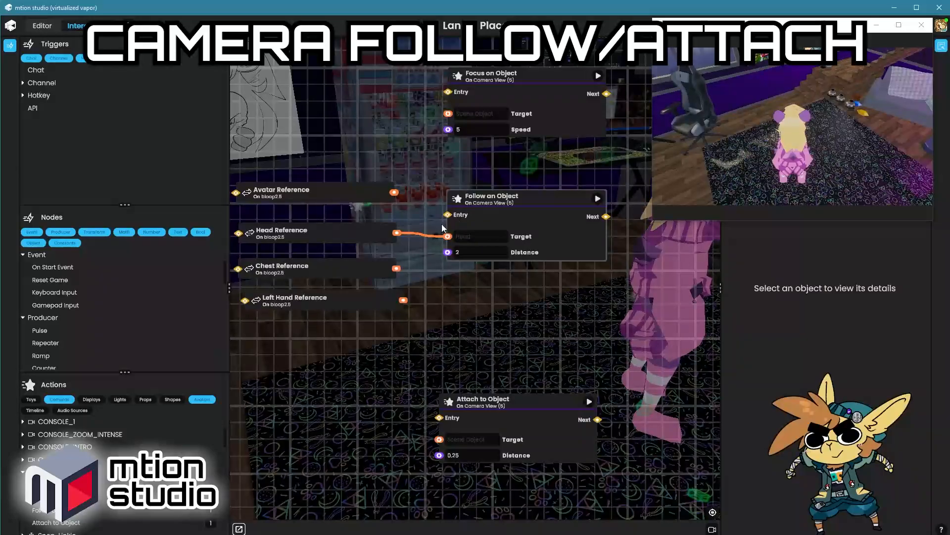
left_click_drag(399, 267, 450, 238)
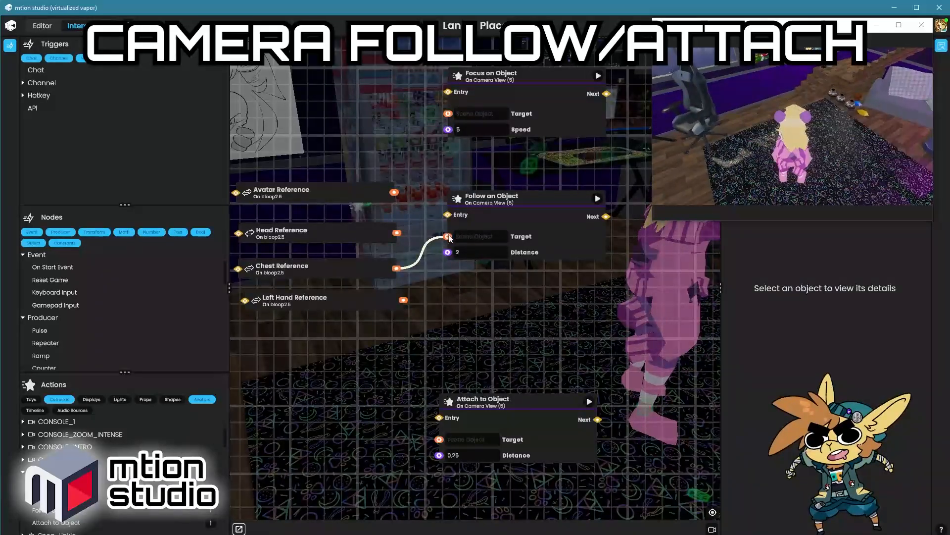
left_click(597, 200)
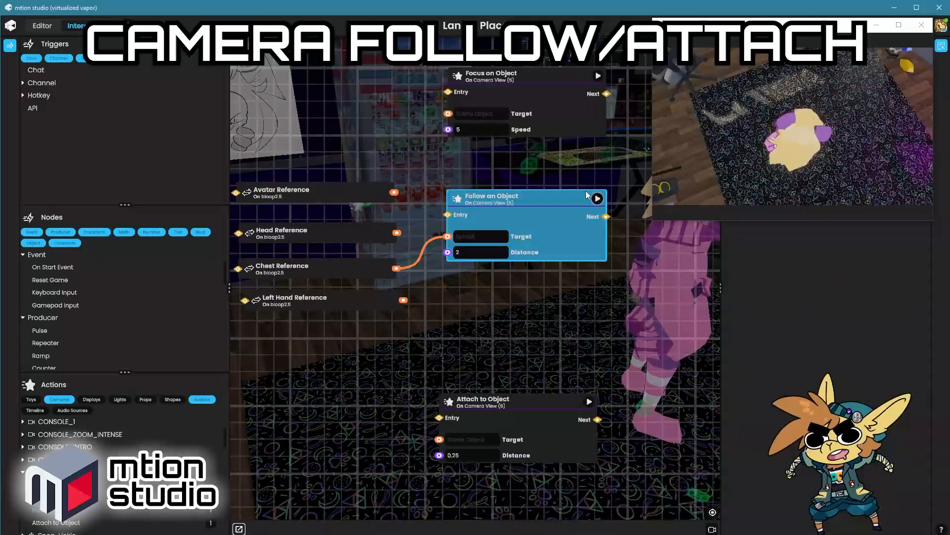
- Switch to the scene editor and move the bloop2.5 avatar across the room to test the chest follow
left_click(43, 26)
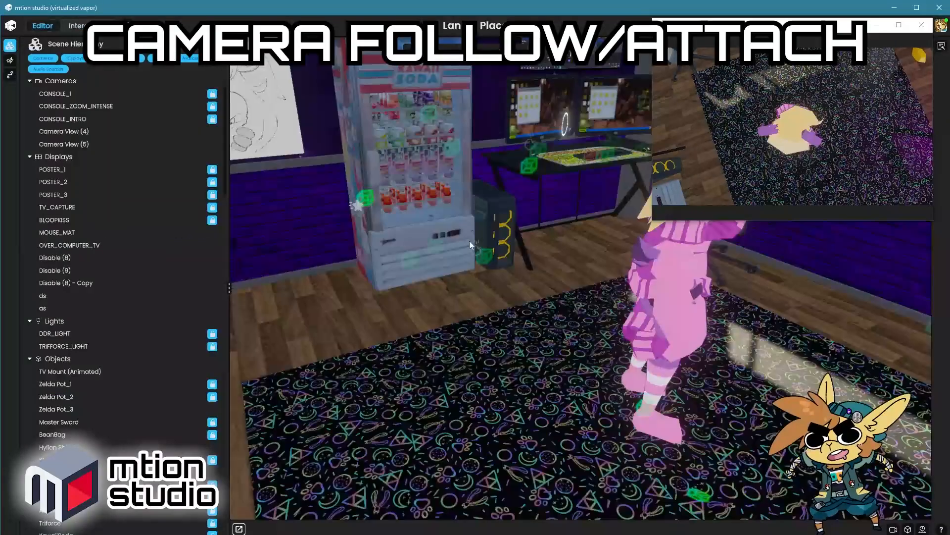
left_click(670, 287)
left_click_drag(682, 409, 874, 393)
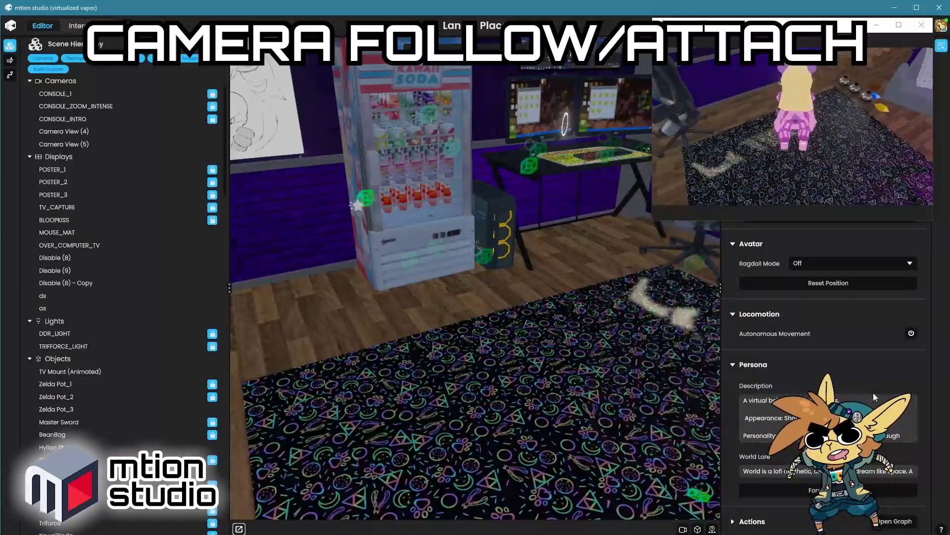
- Connect Left Hand Reference as Follow an Object's Target in the interaction graph, run the action, and check the follow in the editor
left_click(78, 25)
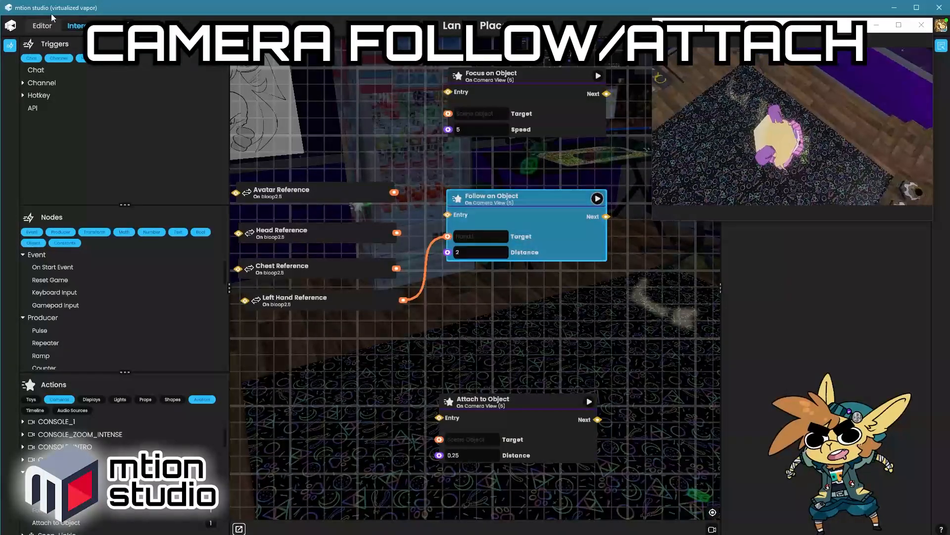
left_click(52, 26)
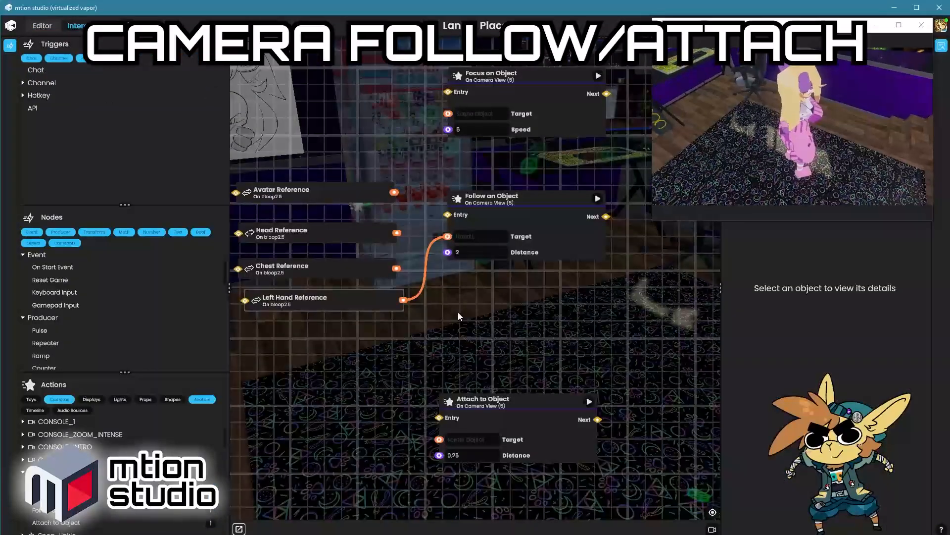
- Disconnect Left Hand Reference from Follow an Object and rearrange the nodes so Attach to Object sits beside the avatar references
left_click(422, 270)
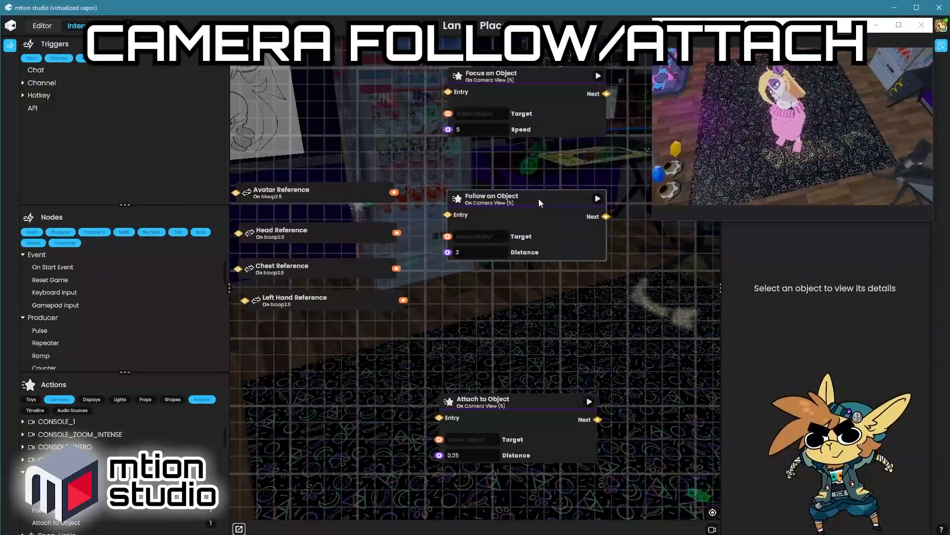
left_click_drag(539, 198, 555, 171)
middle_click_drag(485, 280, 500, 251)
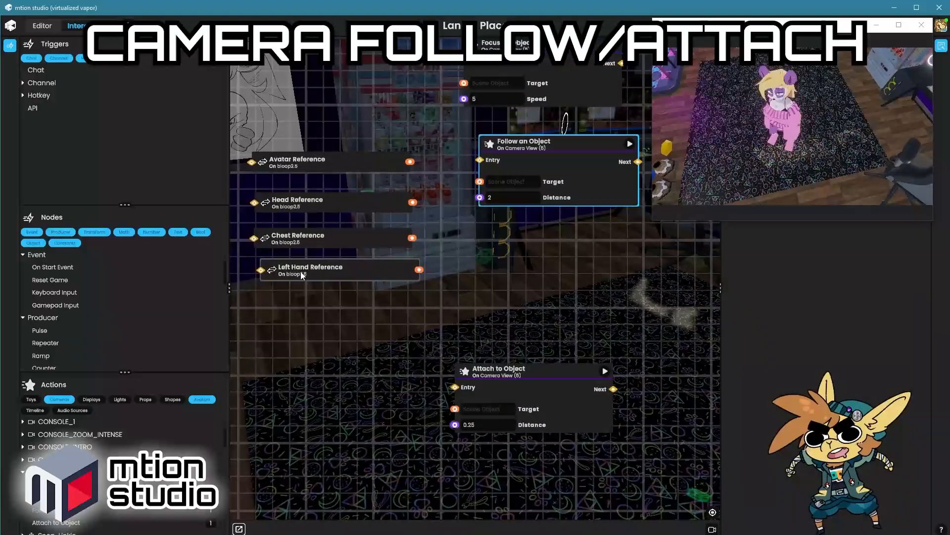
left_click_drag(301, 273, 308, 445)
left_click_drag(503, 384, 467, 239)
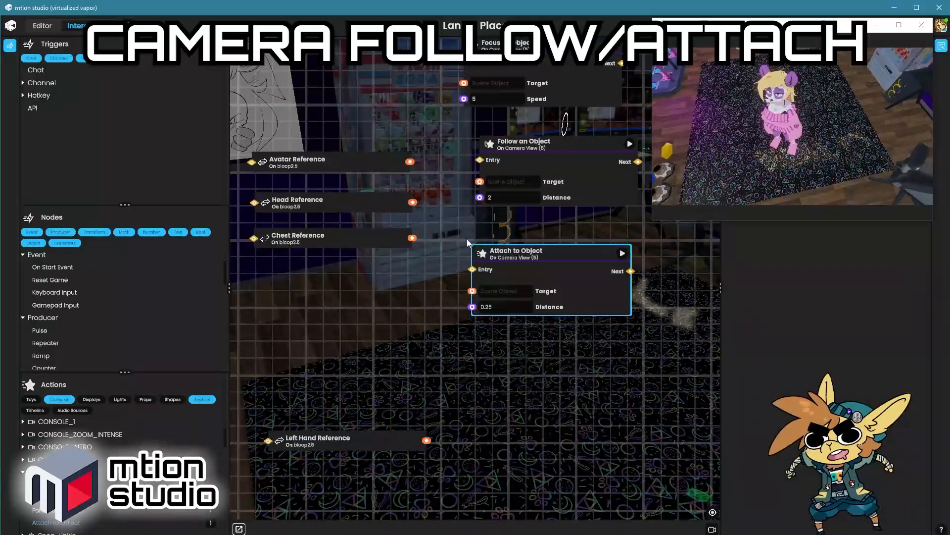
left_click_drag(356, 237, 357, 314)
left_click_drag(348, 201, 348, 279)
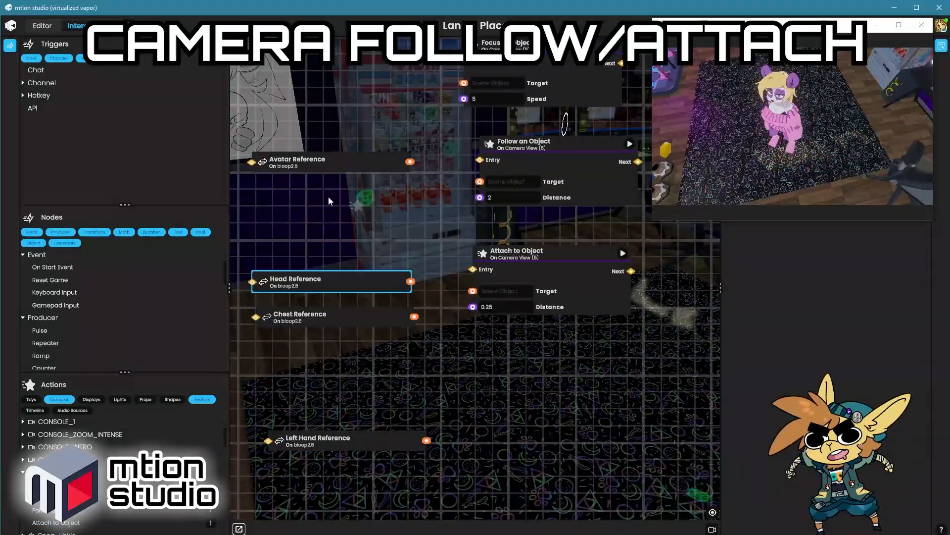
left_click_drag(324, 171, 333, 216)
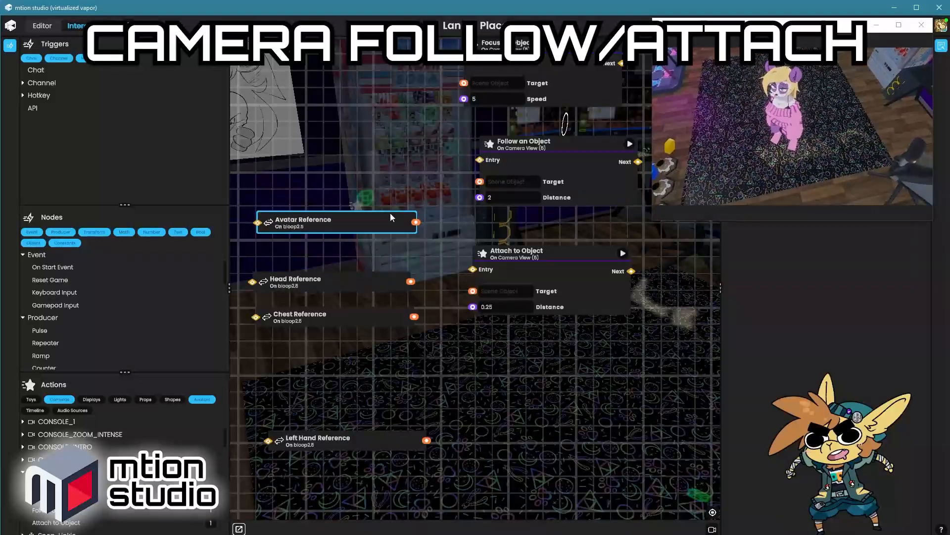
left_click_drag(518, 256, 518, 251)
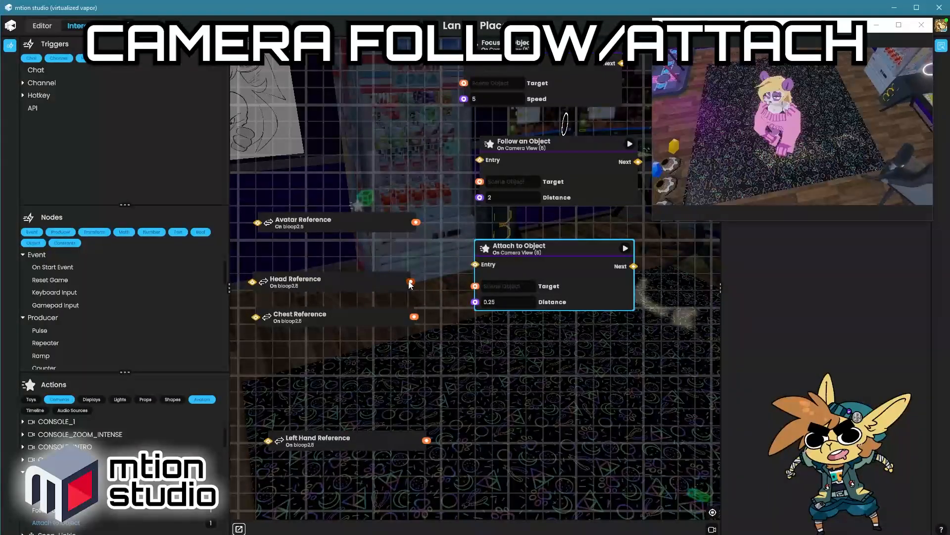
- Connect Head Reference to Attach to Object's Target, run the action, and check the attached camera in the scene editor
left_click_drag(462, 280, 475, 286)
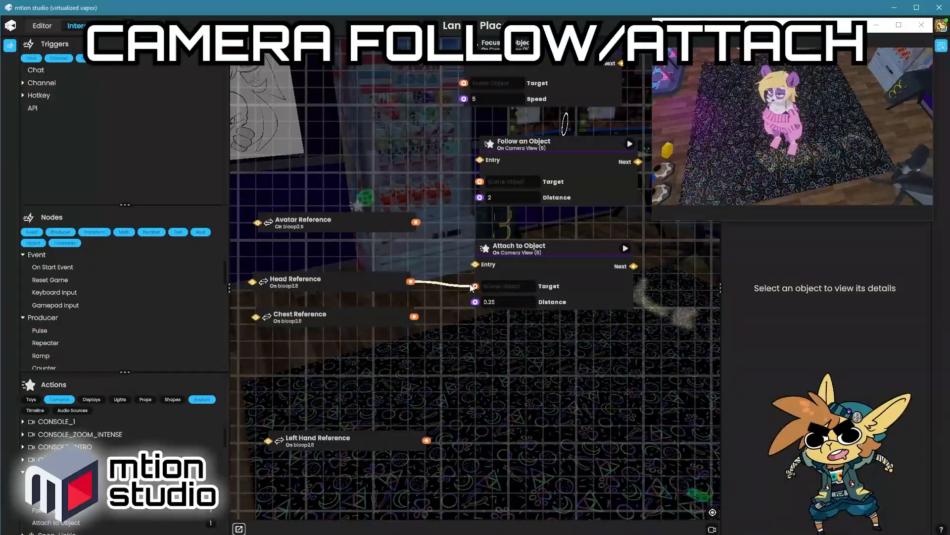
left_click(626, 249)
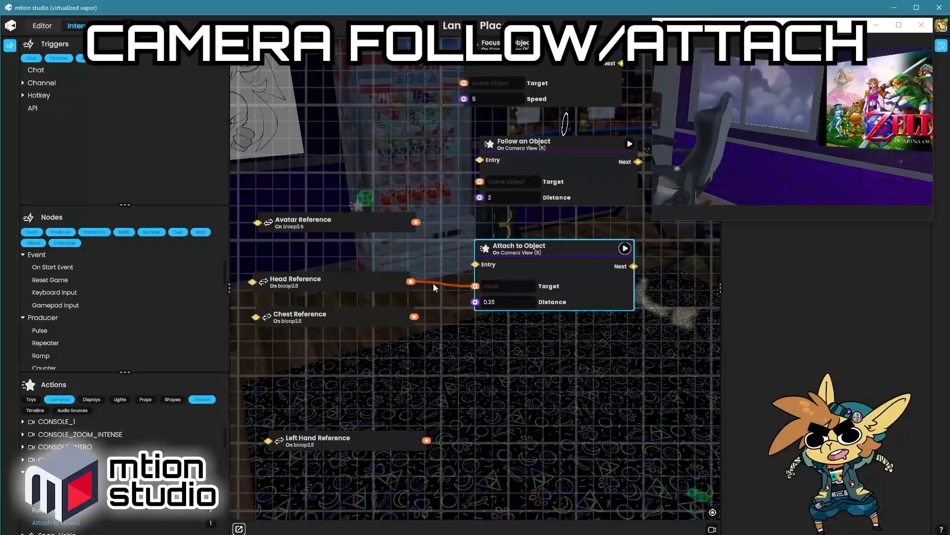
left_click(43, 27)
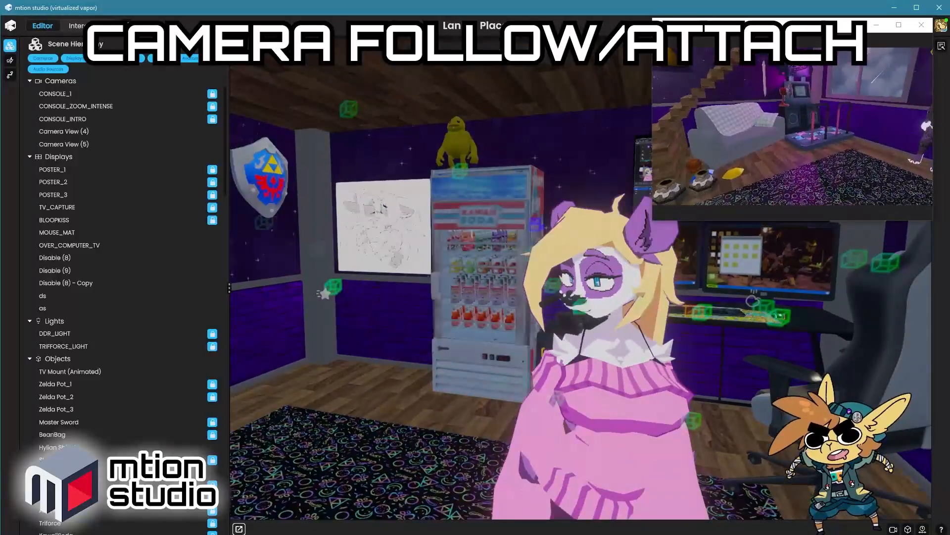
- Back in the interaction graph, connect Chest Reference as Attach to Object's Target instead of Head Reference and run the action
left_click(76, 26)
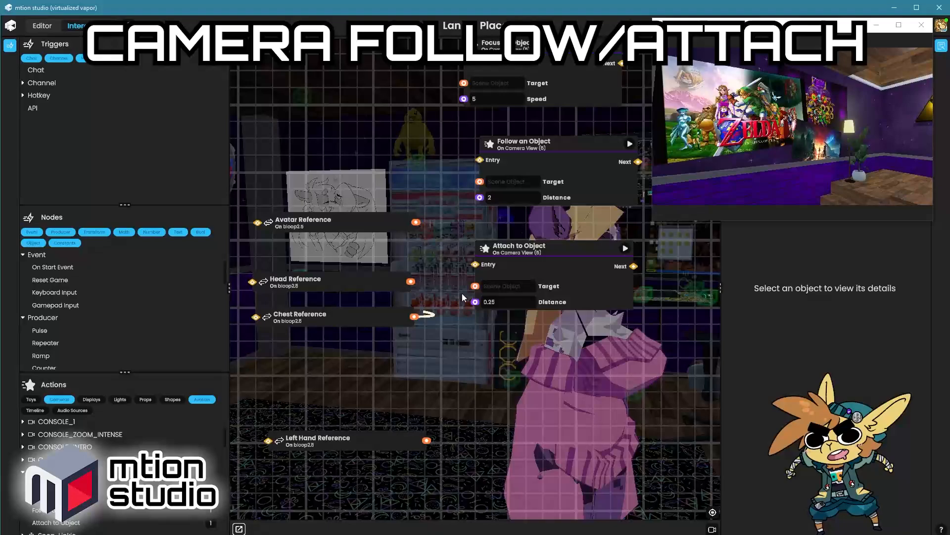
left_click(498, 286)
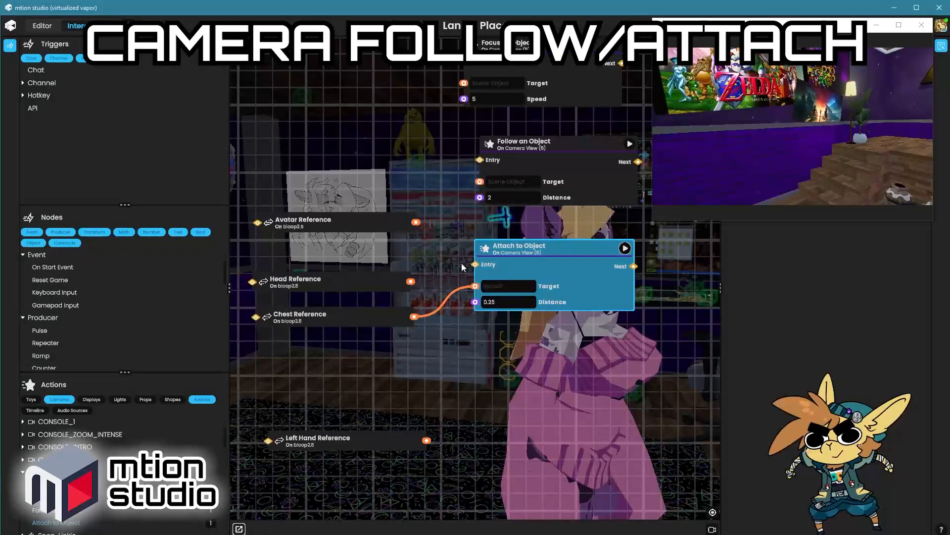
- Connect Left Hand Reference as Attach to Object's Target in place of Chest Reference and run the action
left_click_drag(452, 298, 438, 263)
left_click_drag(426, 440, 475, 285)
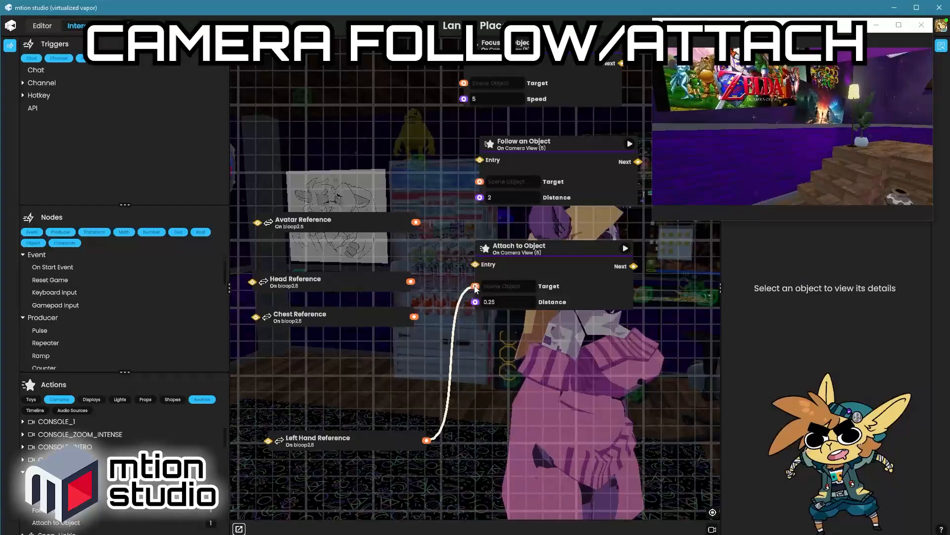
left_click(625, 248)
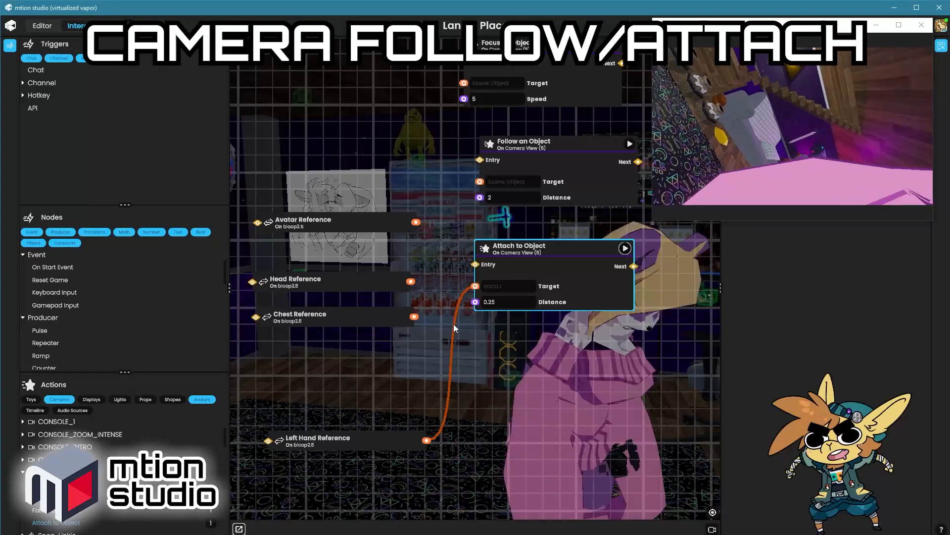
- Disconnect Left Hand Reference from Attach to Object and add an Object Reference node for Zelda Pot_3 beside Focus on Object
left_click_drag(453, 324, 434, 319)
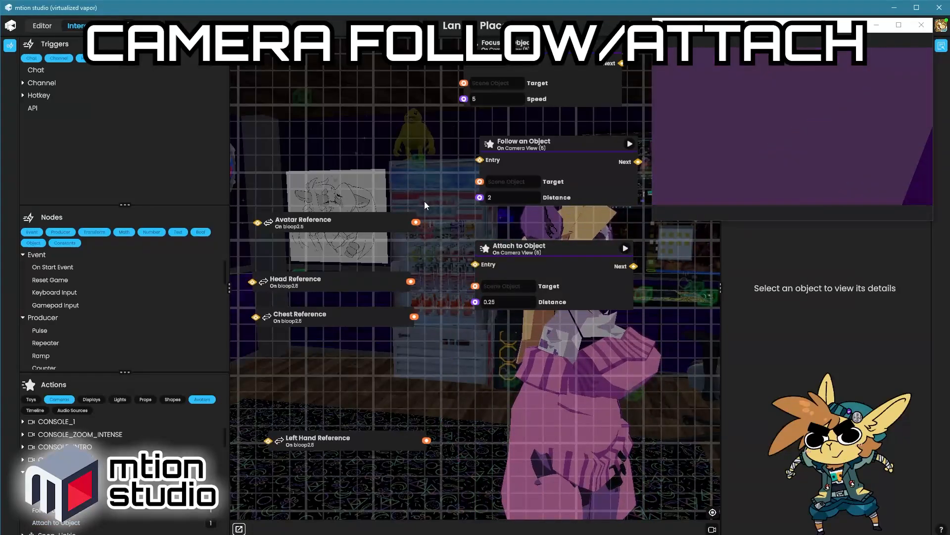
middle_click_drag(424, 201, 504, 320)
middle_click_drag(375, 223, 375, 258)
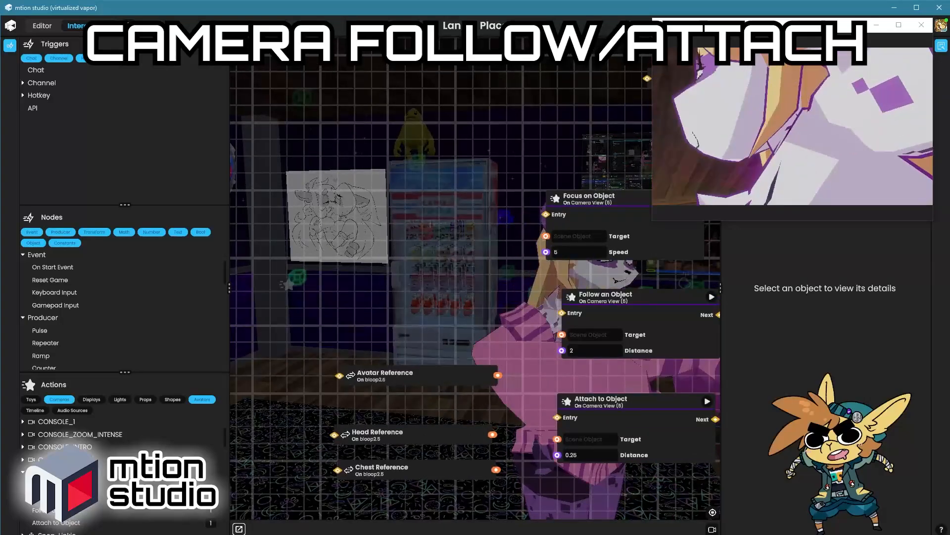
left_click(47, 27)
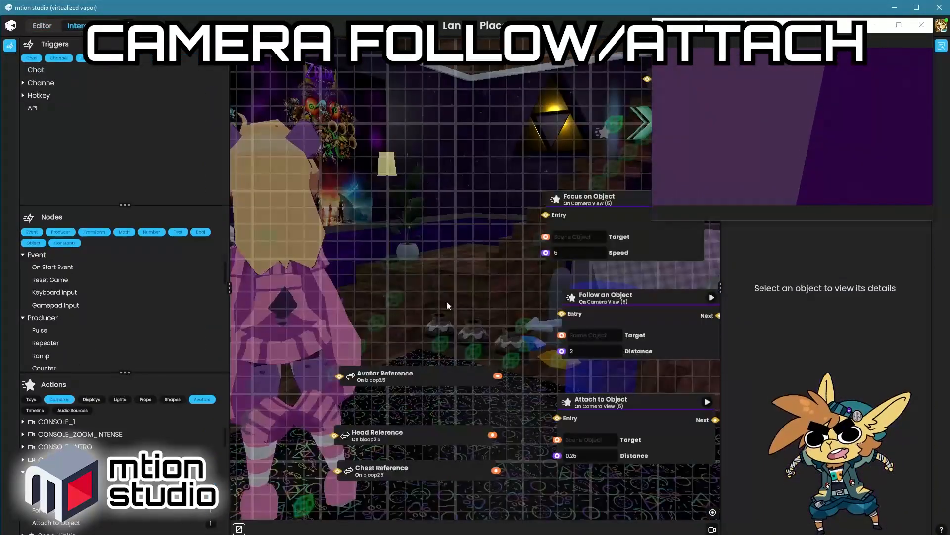
right_click(509, 349)
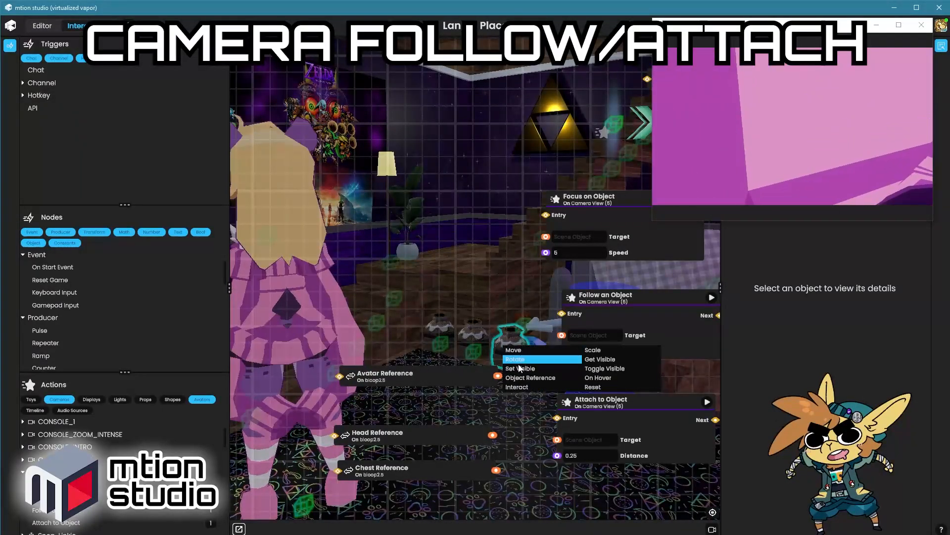
left_click(530, 377)
left_click_drag(520, 379, 407, 217)
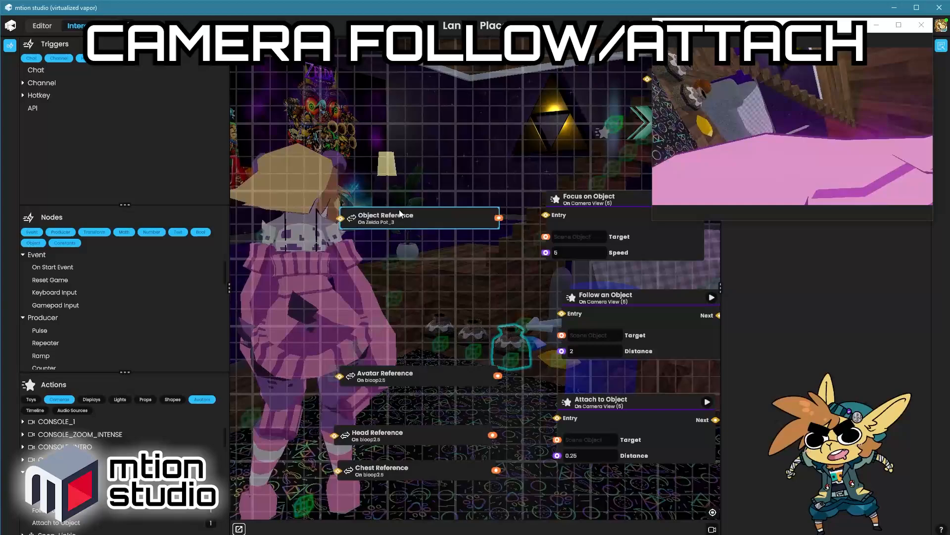
- Connect the Zelda Pot_3 Object Reference to Focus on Object's Target and run the focus action
left_click_drag(499, 217, 546, 236)
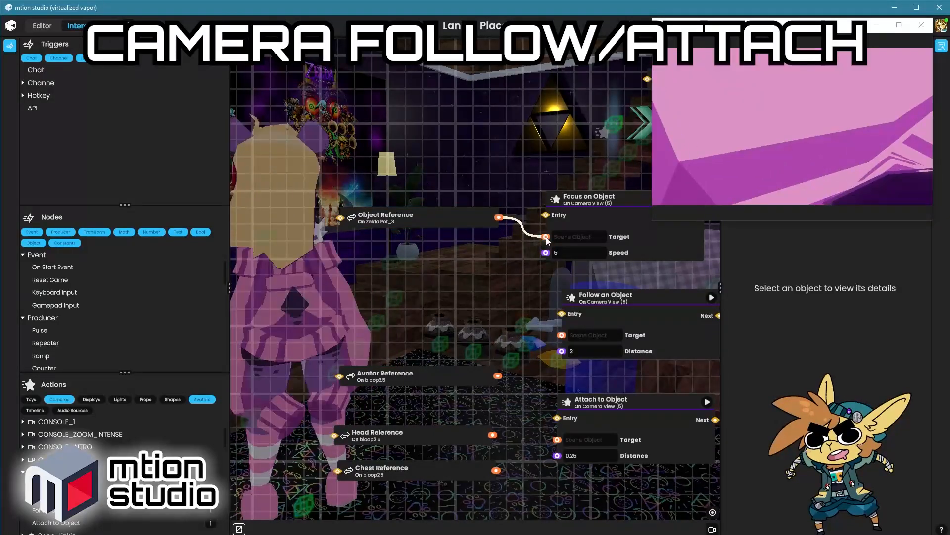
left_click_drag(563, 192, 549, 171)
middle_click_drag(477, 134, 396, 144)
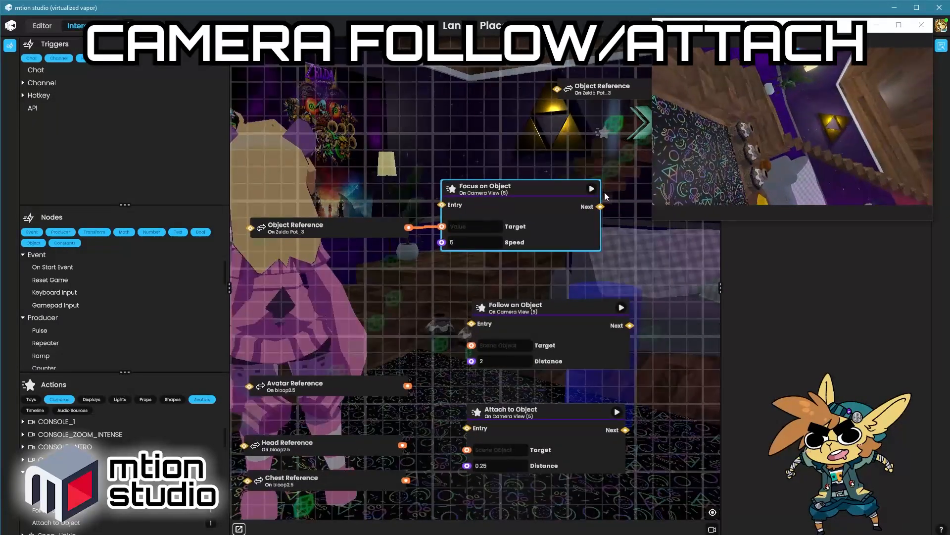
left_click(594, 189)
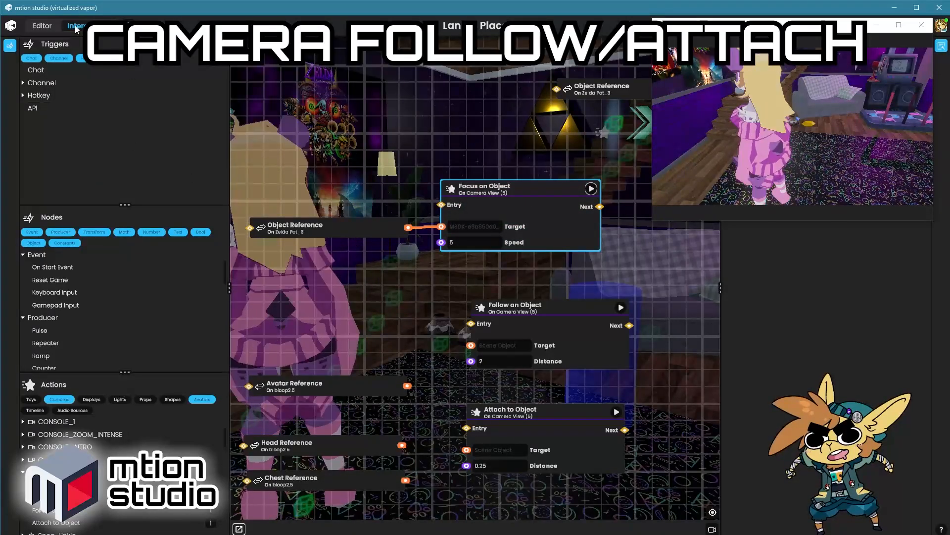
- In the scene editor, select the avatar and move it across the patterned floor, out of the camera's view of the pots
left_click(42, 25)
left_click(309, 403)
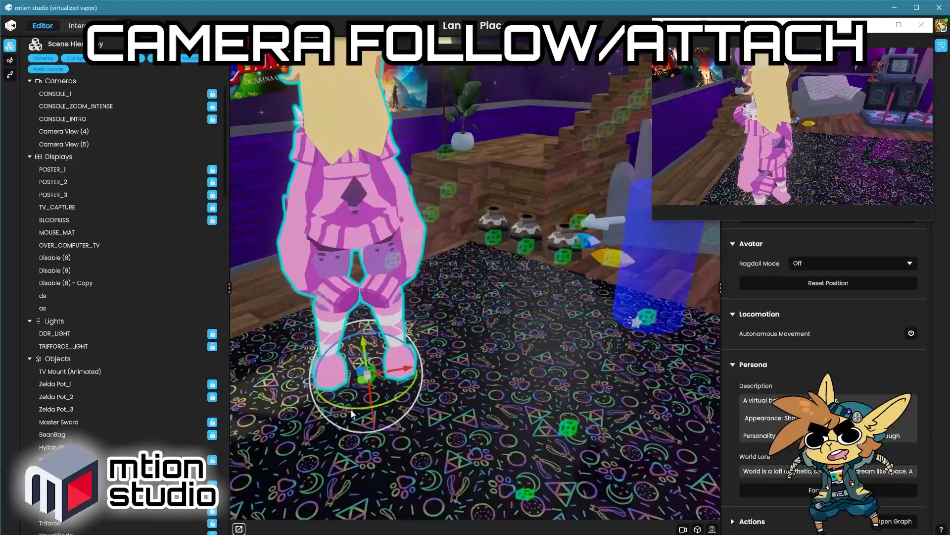
right_click_drag(352, 414, 396, 373)
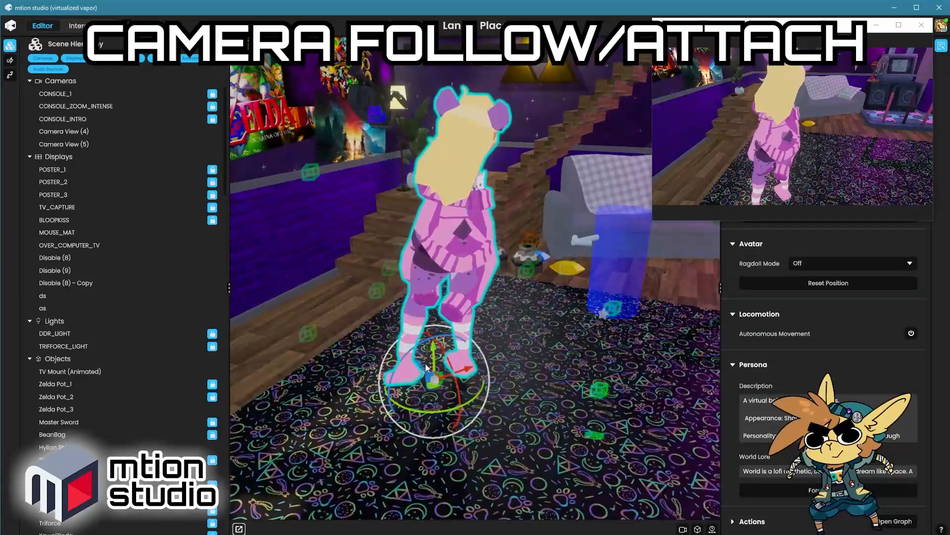
left_click_drag(429, 378, 603, 505)
right_click_drag(604, 505, 606, 455)
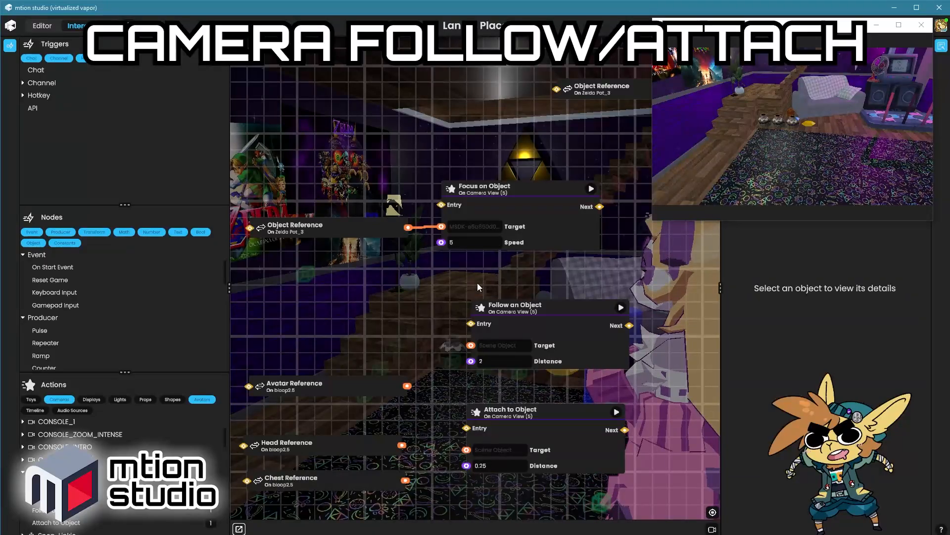
- Switch from the interaction graph back to the scene editor
left_click(41, 25)
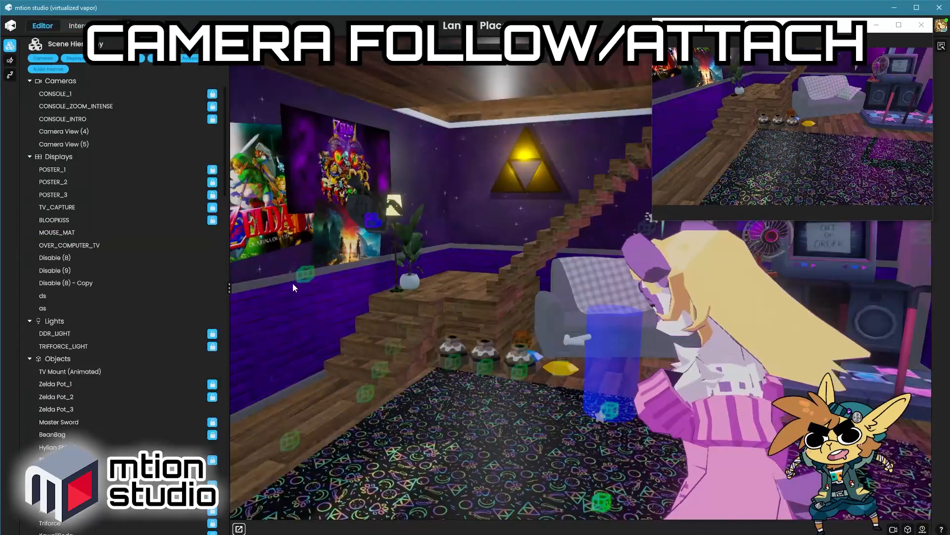